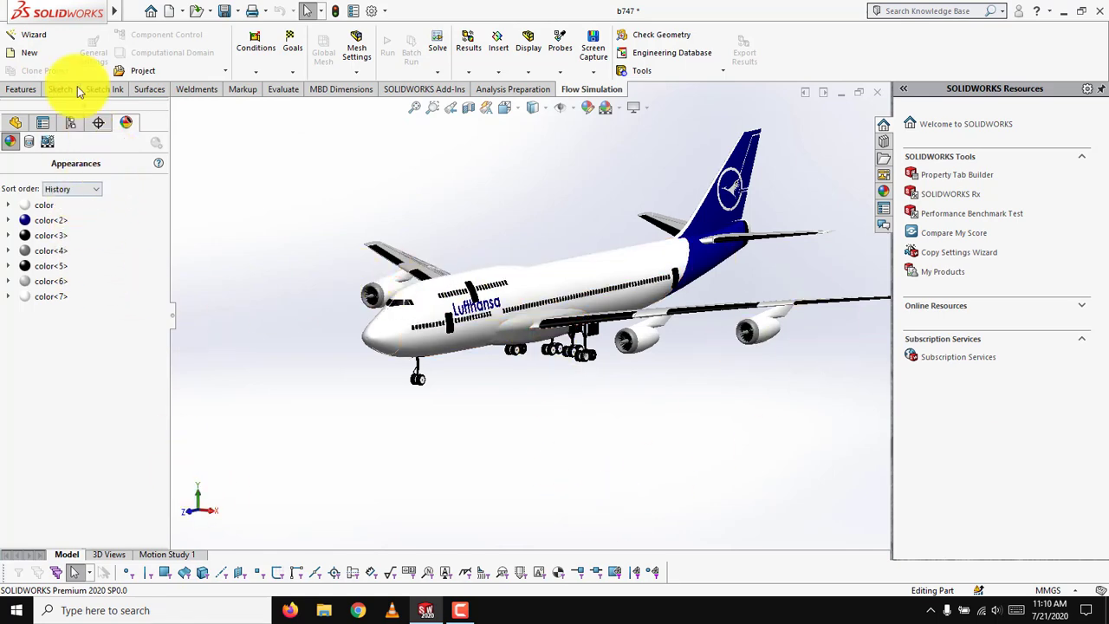
Start a new flow simulation project with the wizard, keeping the default project name and choosing the SI (m-kg-s) unit system.
click(42, 44)
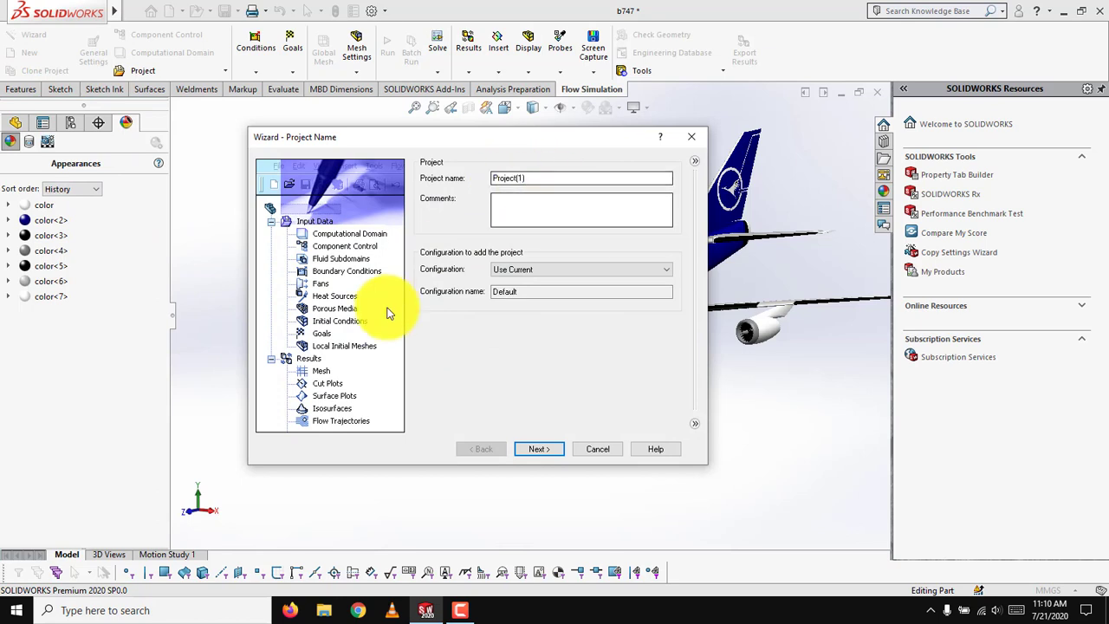
click(531, 451)
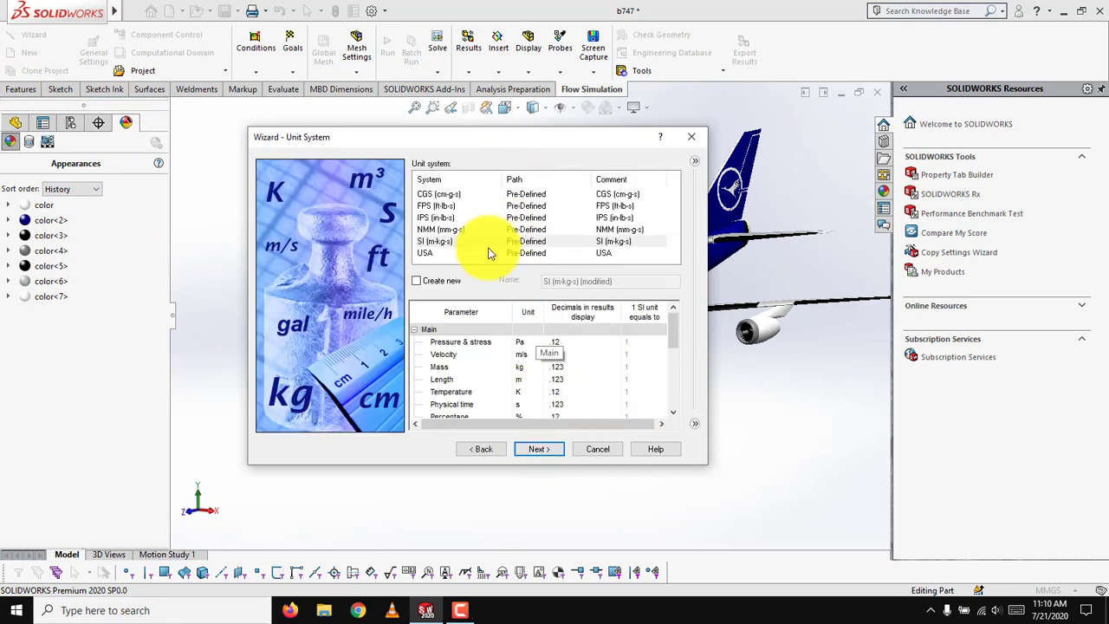
click(486, 242)
click(534, 451)
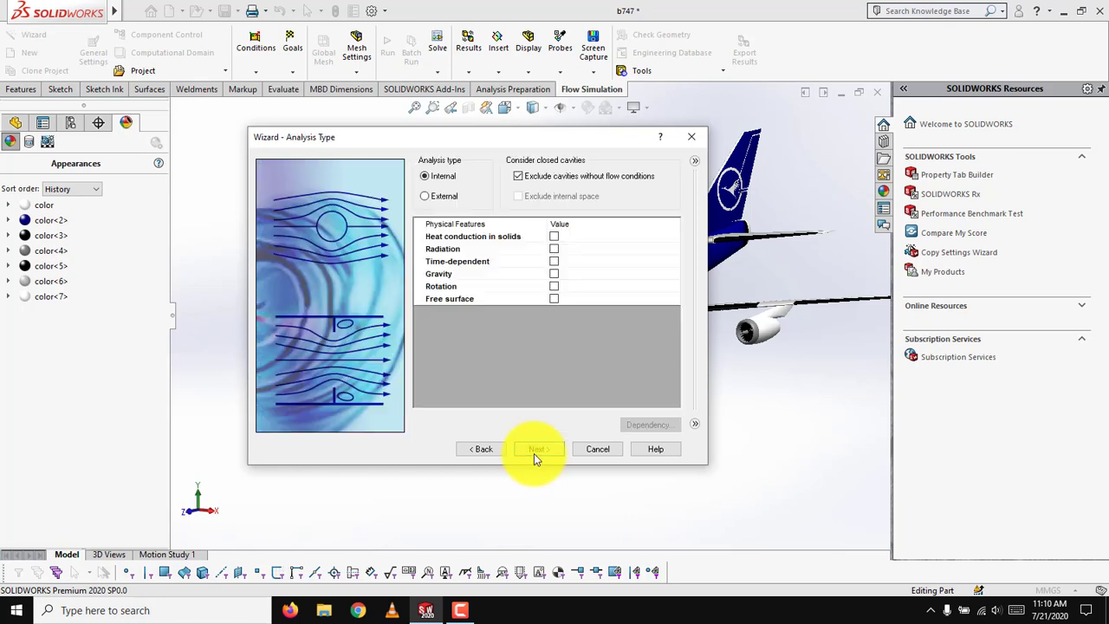
Set the analysis type to External and enable gravity with a Z component of 0 and a Y component of -9.81 m/s^2.
click(444, 196)
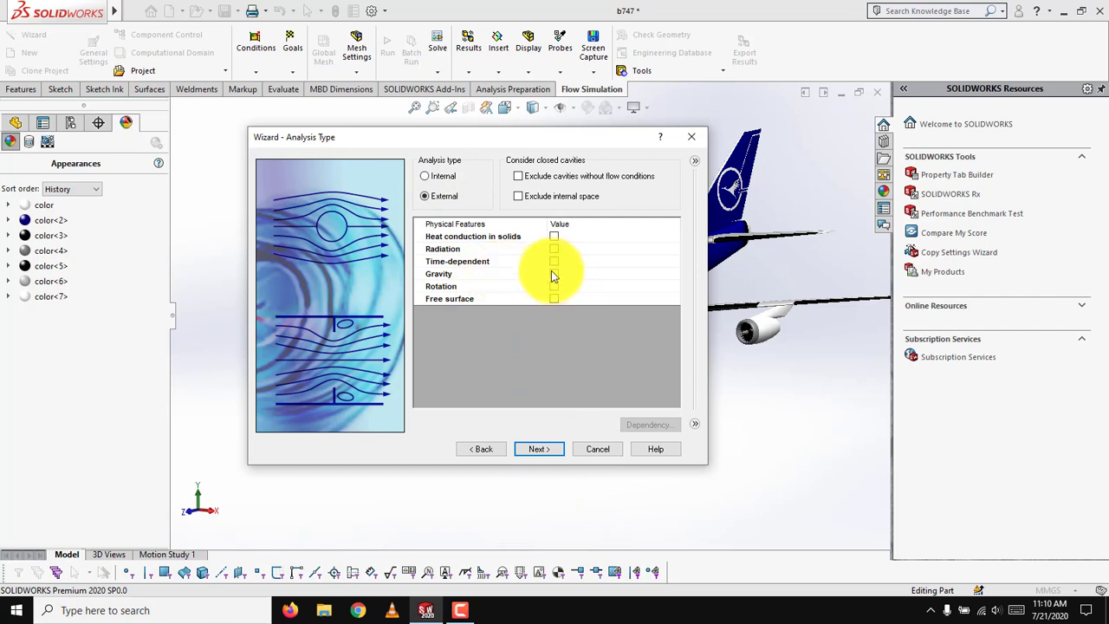
click(553, 273)
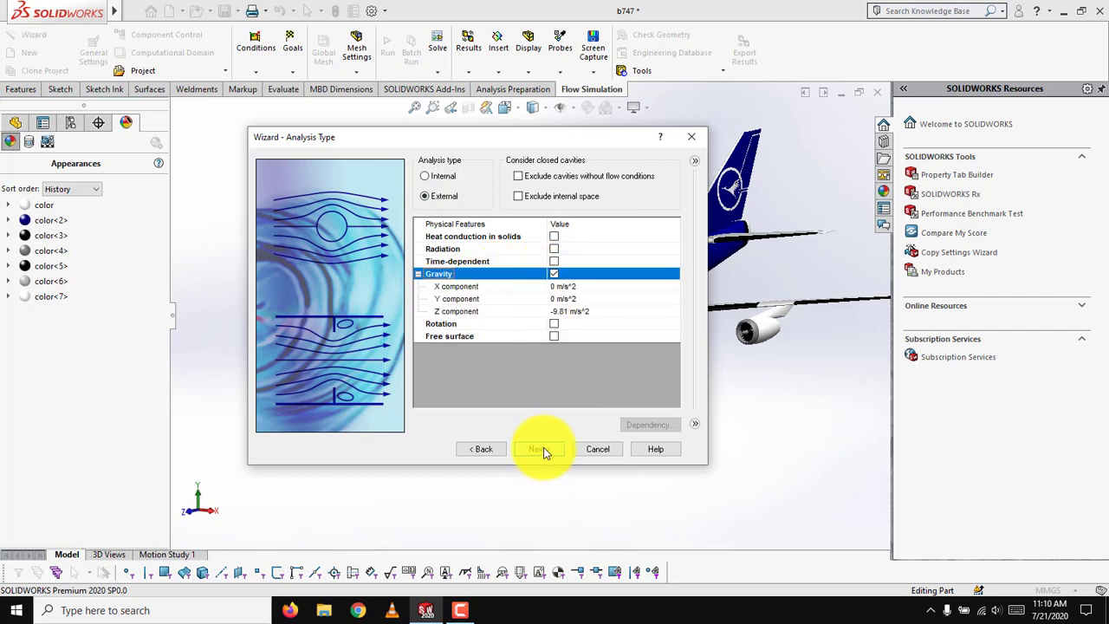
click(582, 312)
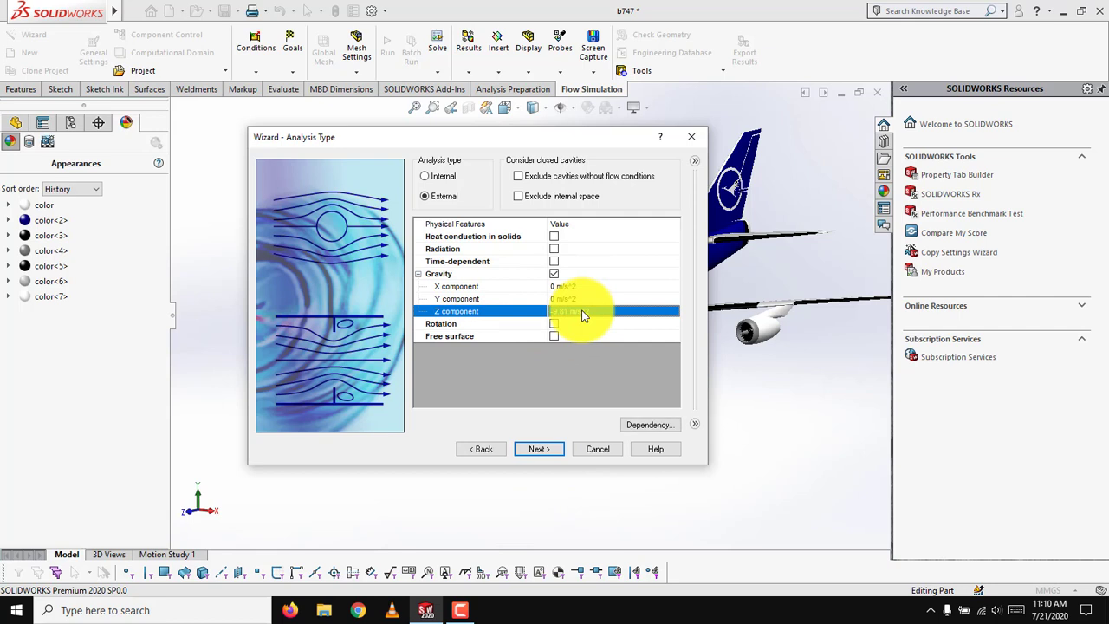
text(0)
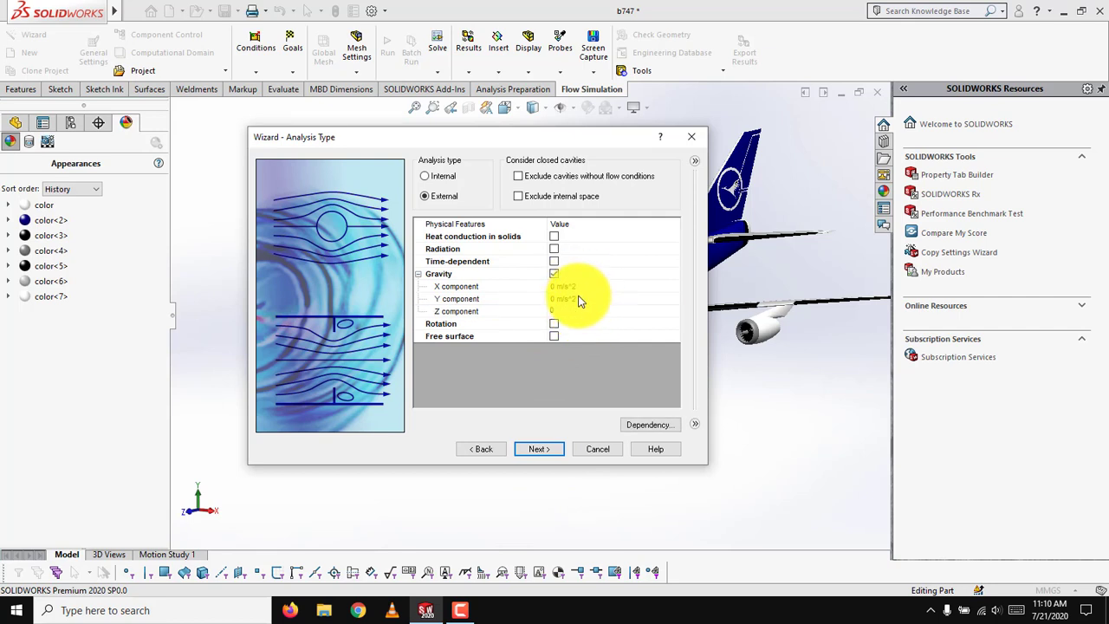
click(578, 299)
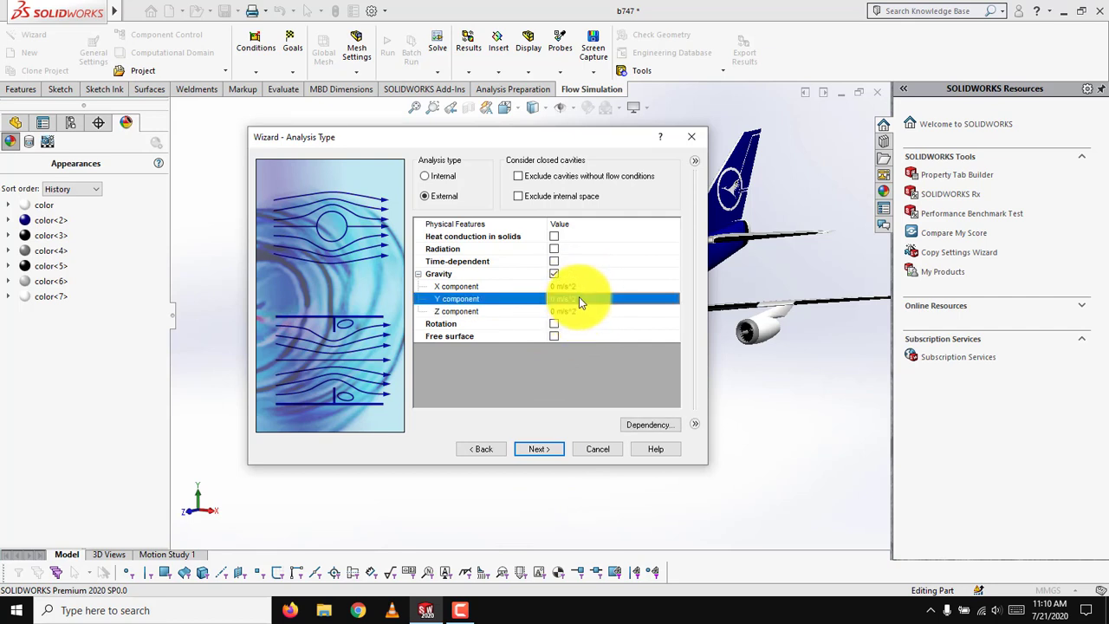
click(579, 299)
text(-9.81)
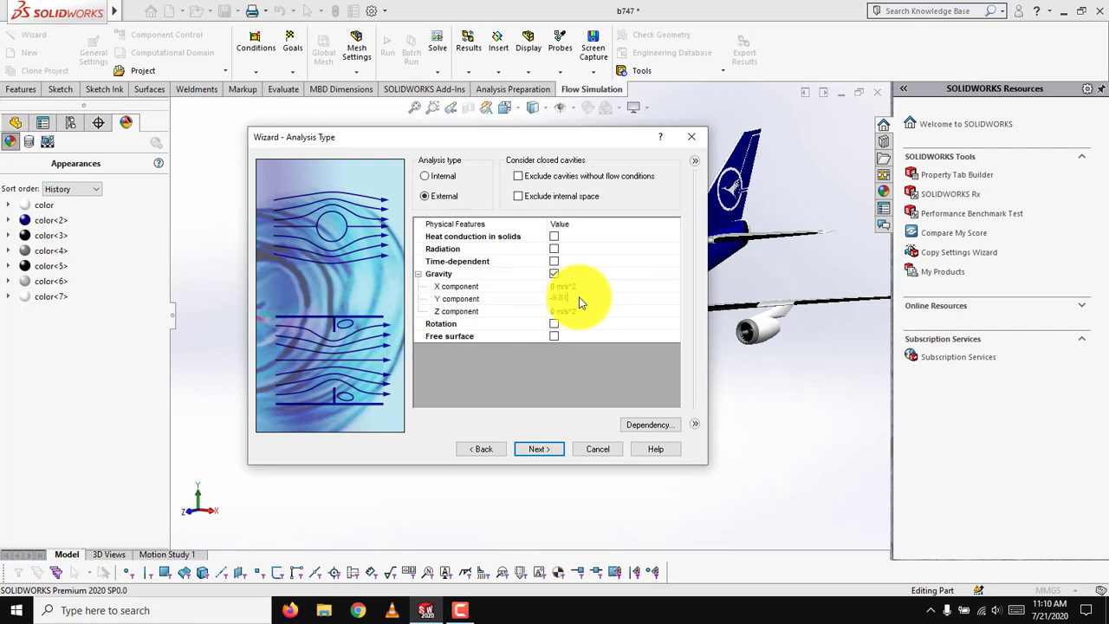
click(532, 448)
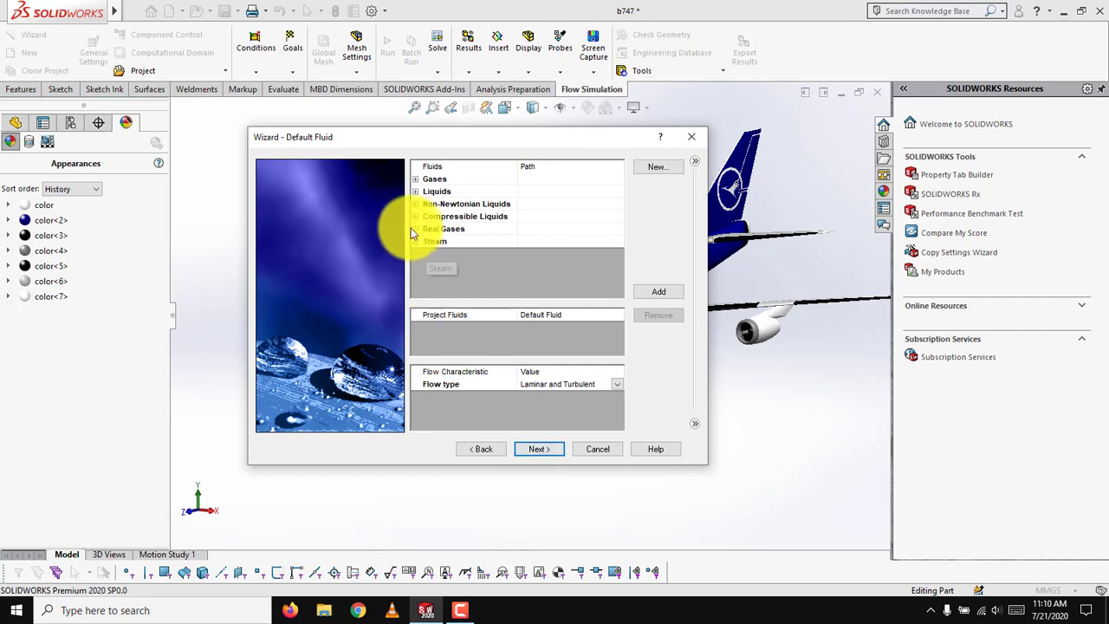
Add the pre-defined gas Air as the project fluid with humidity enabled, and accept the default wall conditions.
click(416, 180)
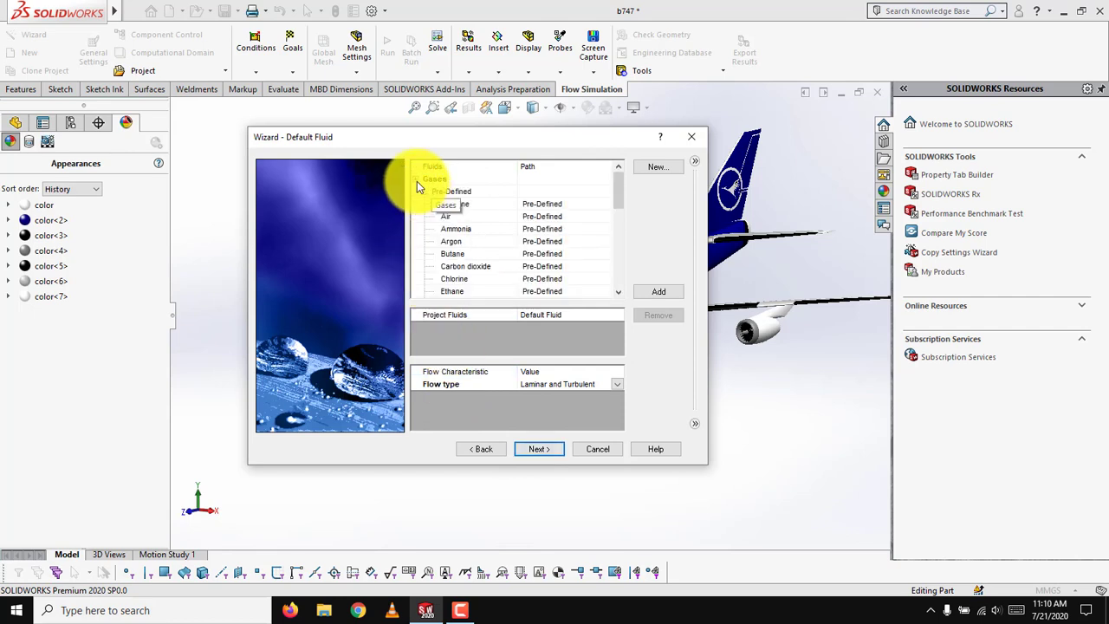
click(444, 216)
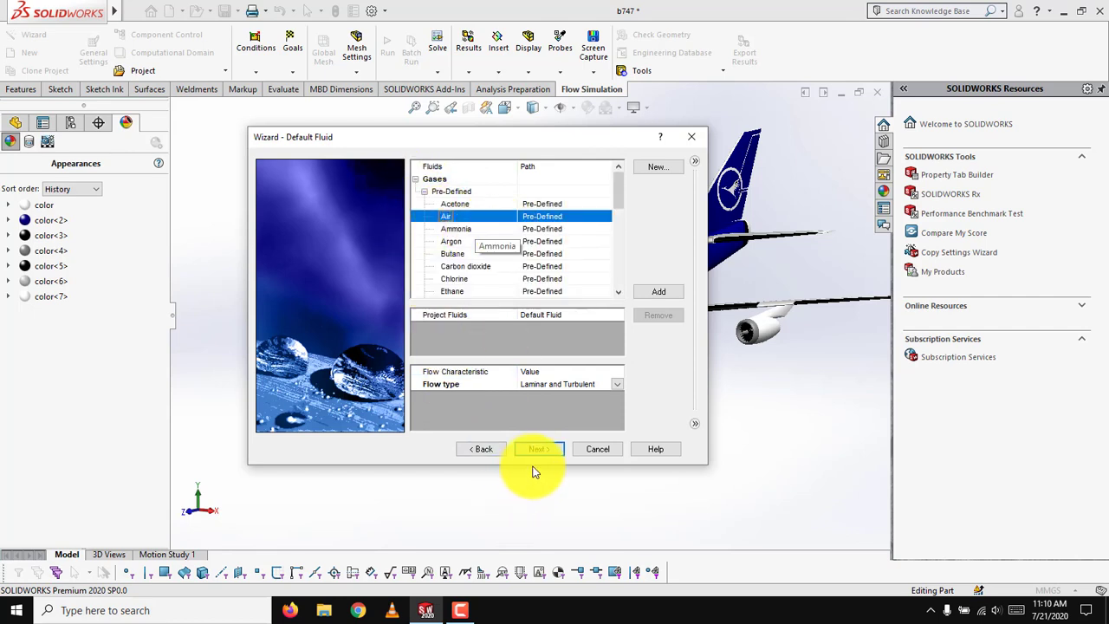
double_click(479, 220)
click(525, 395)
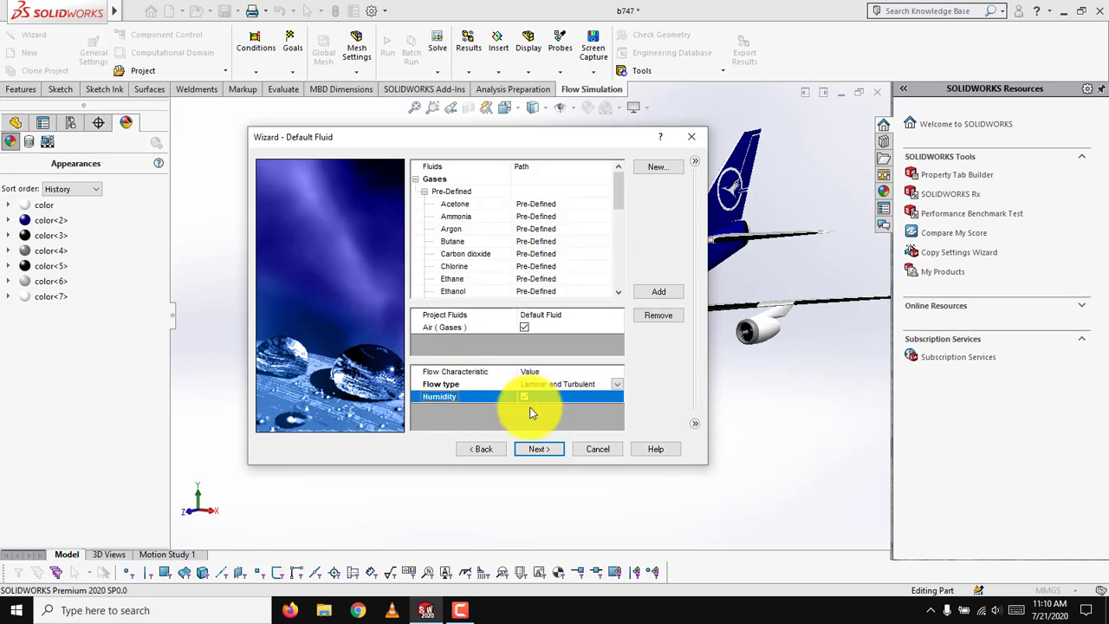
click(535, 449)
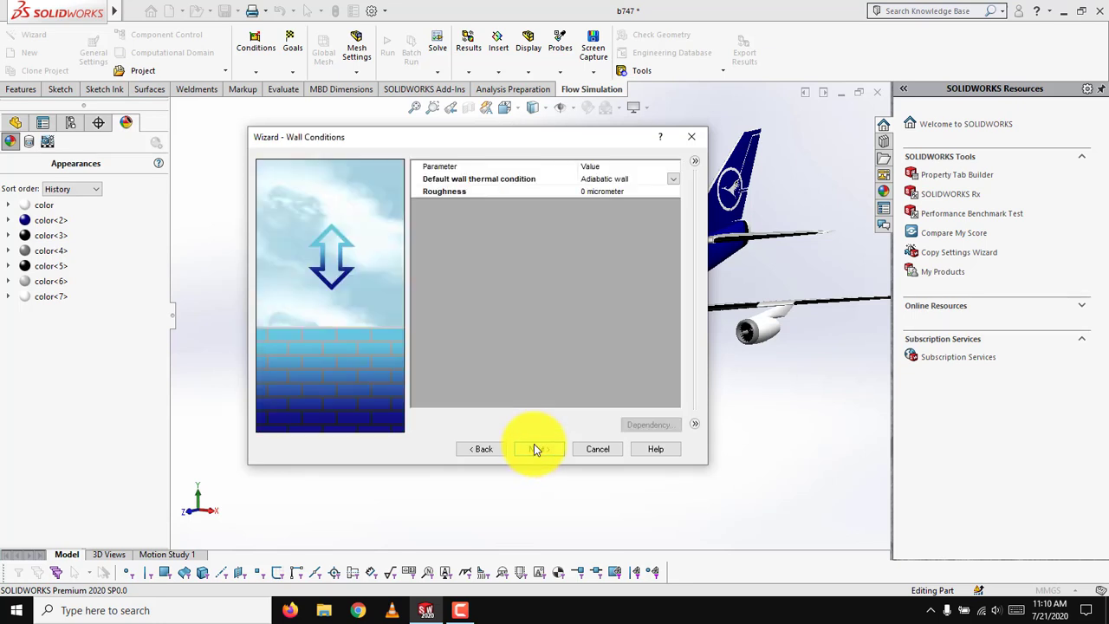
click(535, 448)
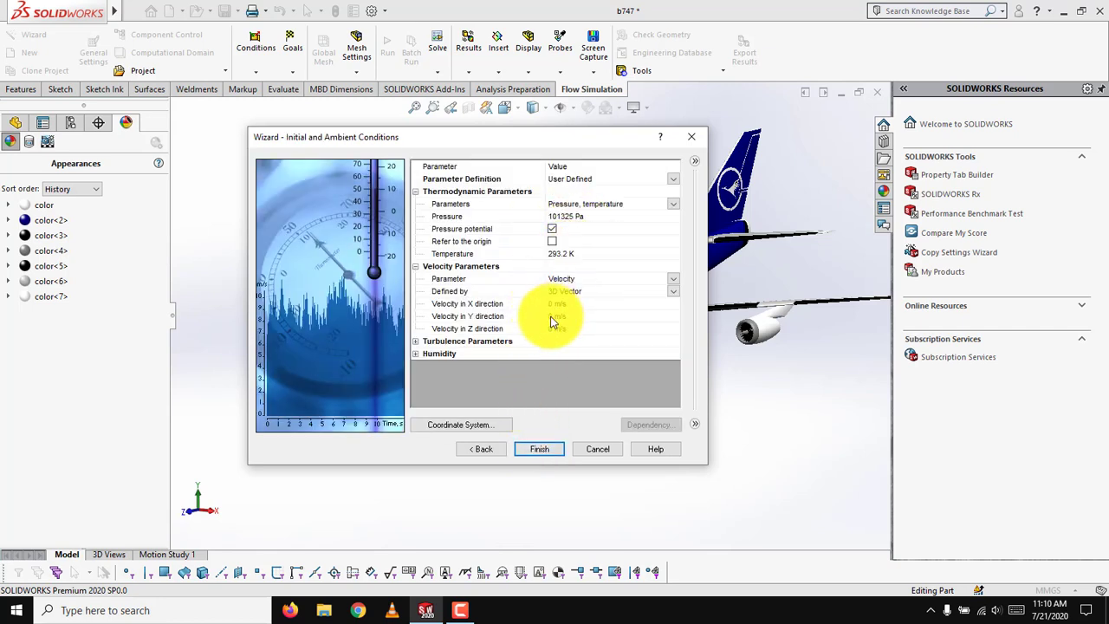
Set the ambient velocity in the Z direction to -90 m/s and finish the project wizard.
drag(450, 136, 765, 152)
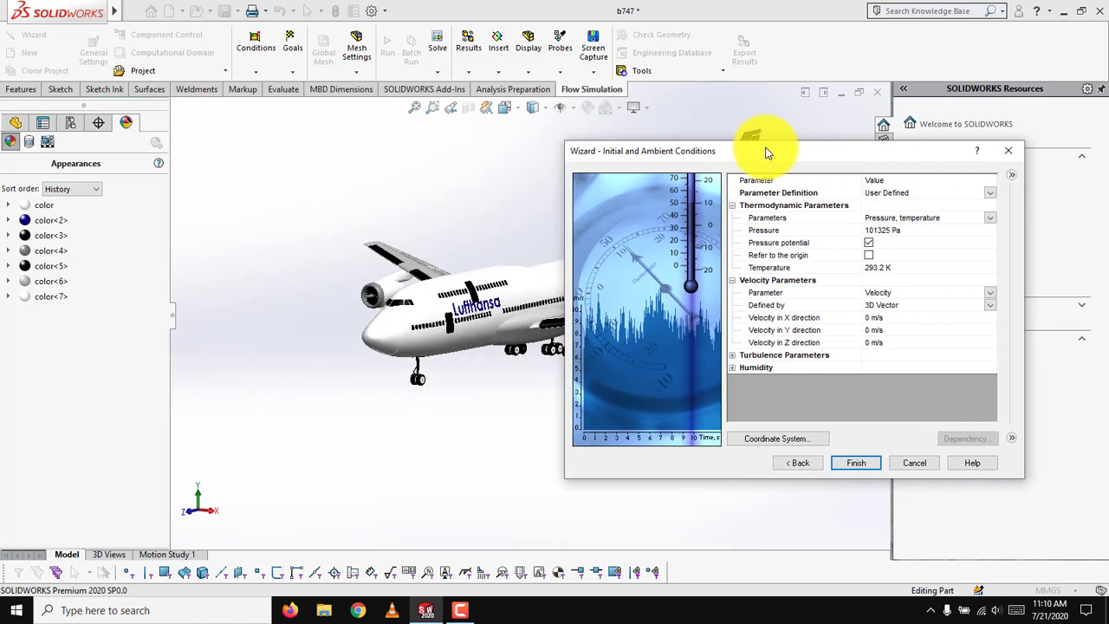
middle_drag(470, 408, 361, 476)
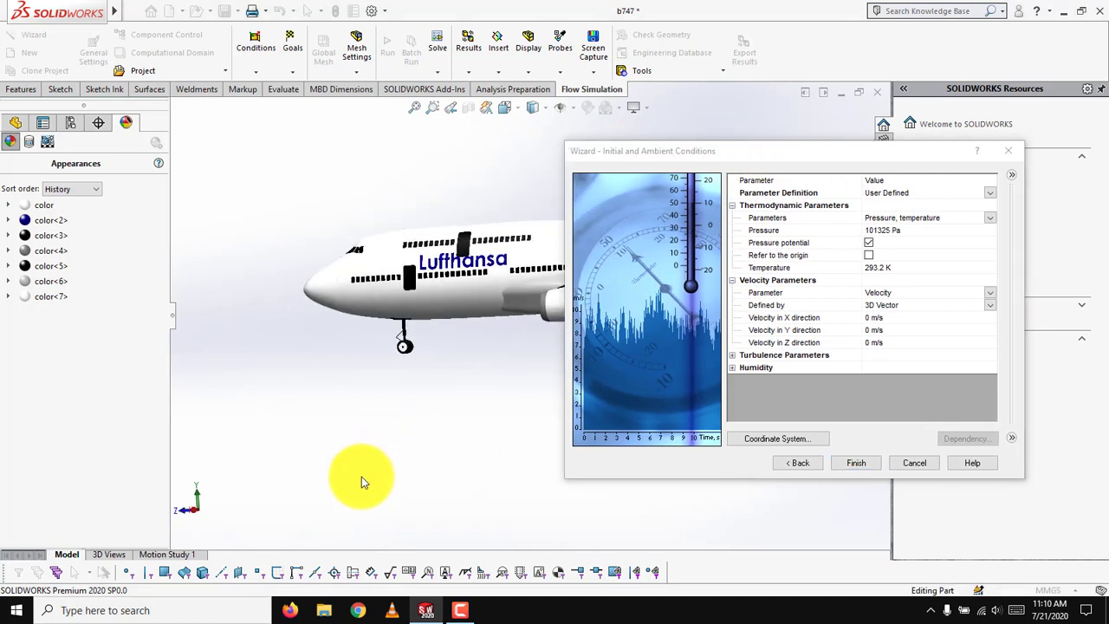
click(883, 345)
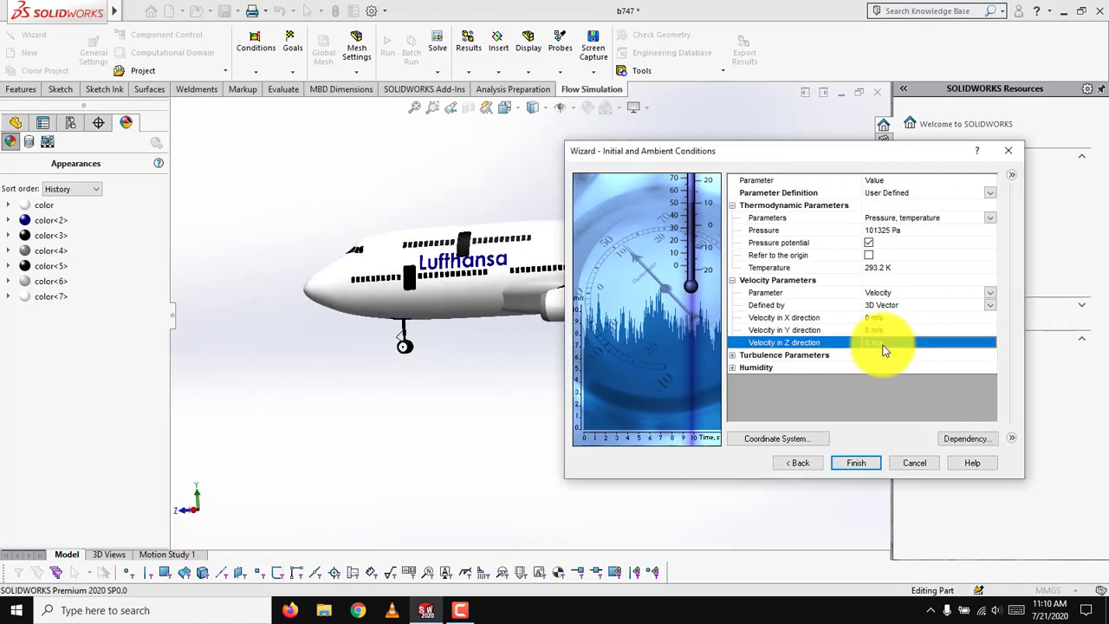
click(884, 345)
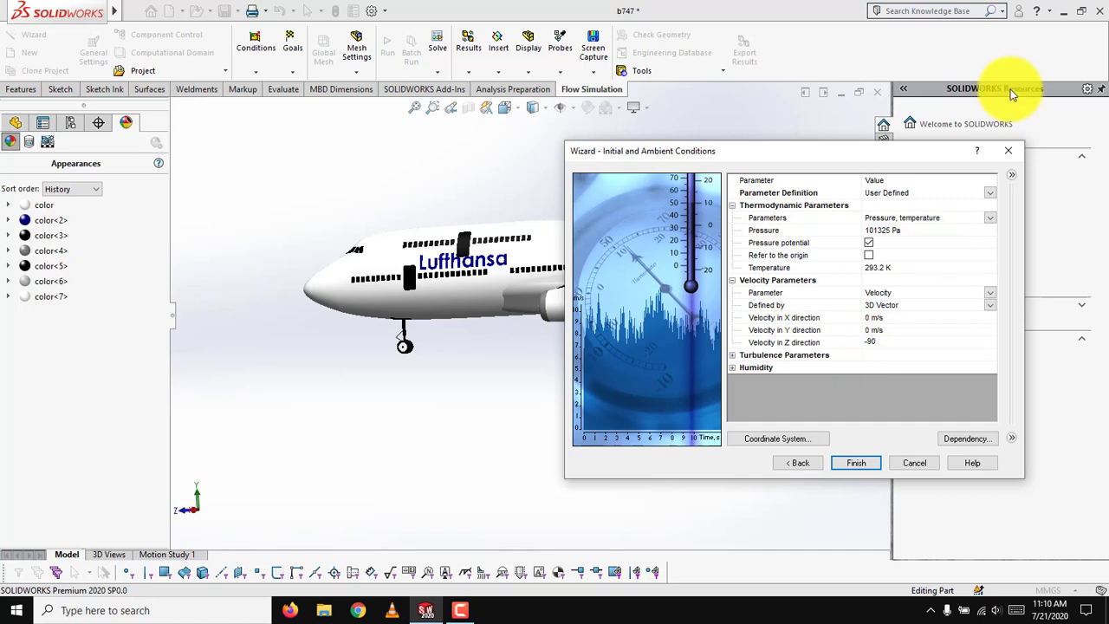
click(875, 459)
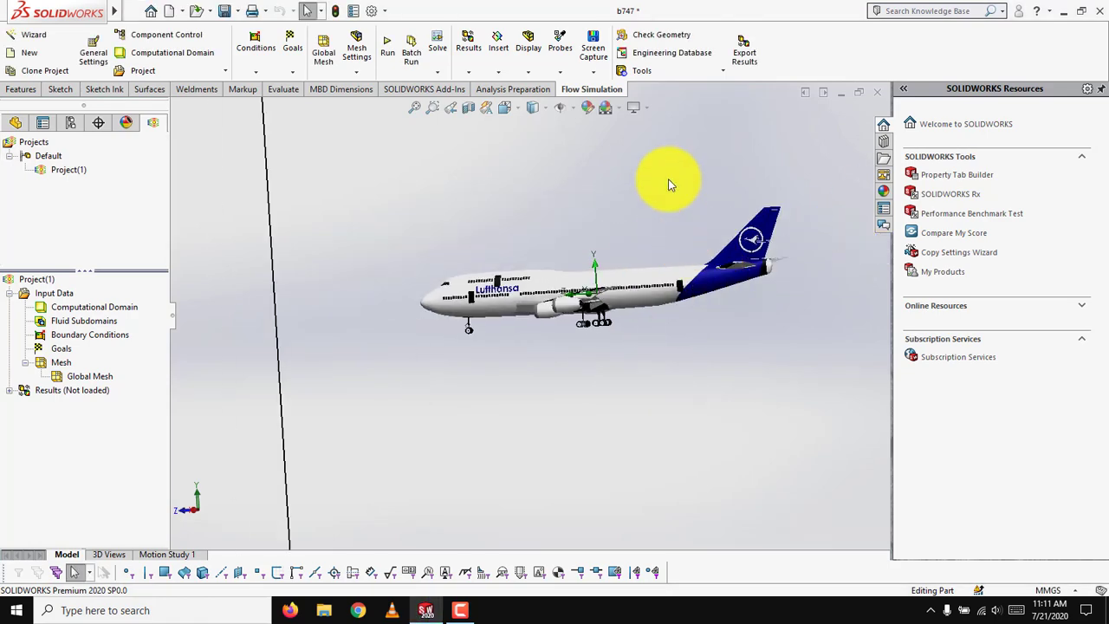
Edit the computational domain, lowering its Y max to about 0.19 m and pulling the Z min face in to about -0.48 m.
right_click(83, 310)
click(131, 316)
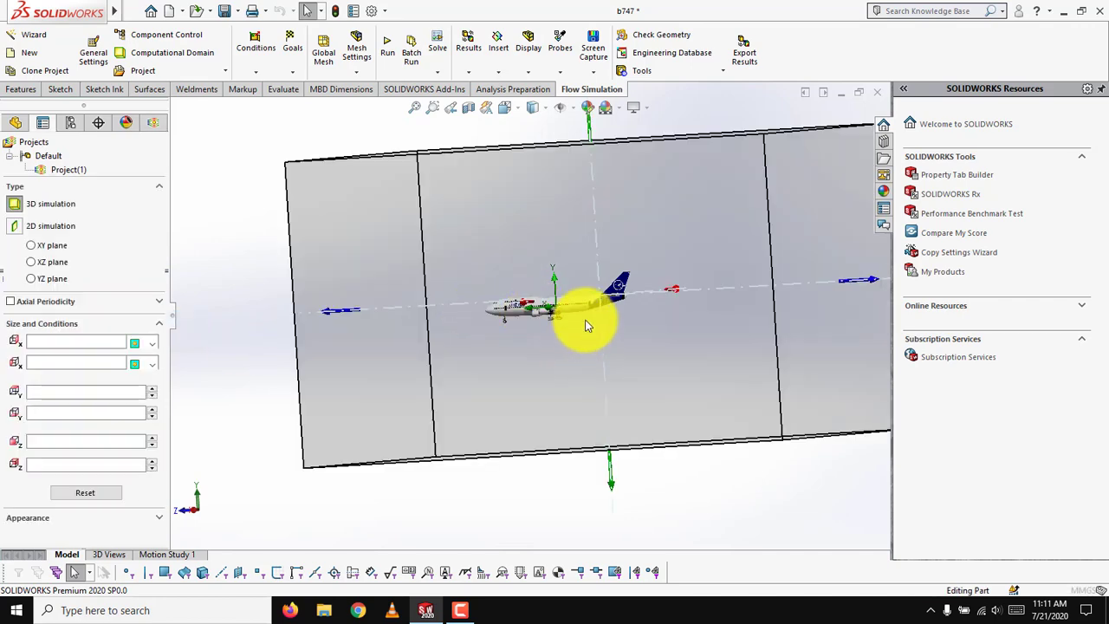
scroll(585, 326, up, 1)
key(space)
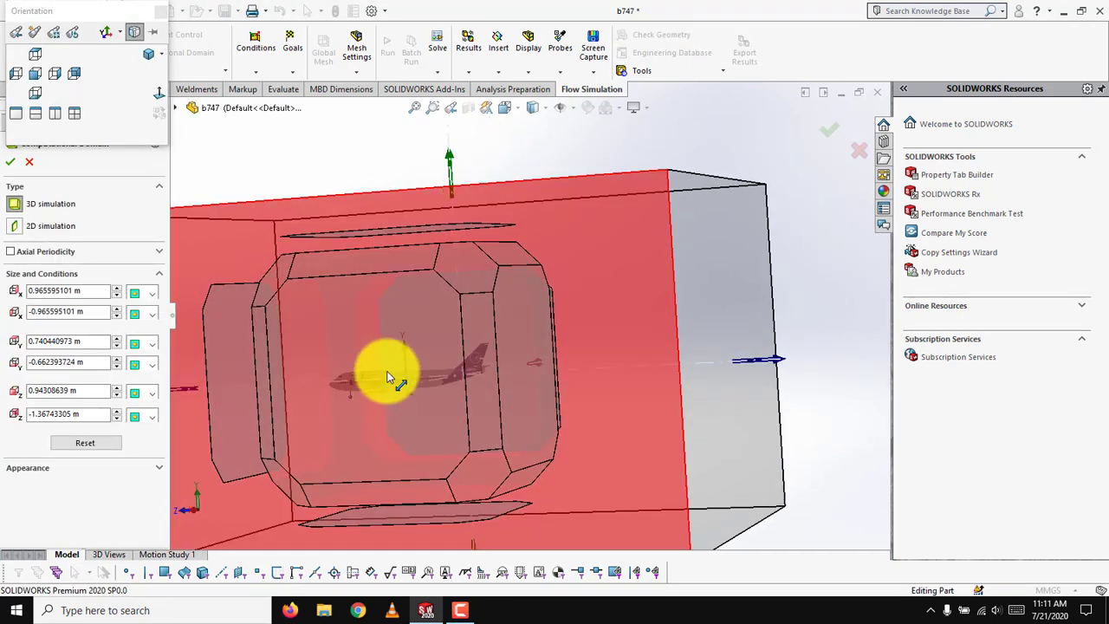
click(384, 164)
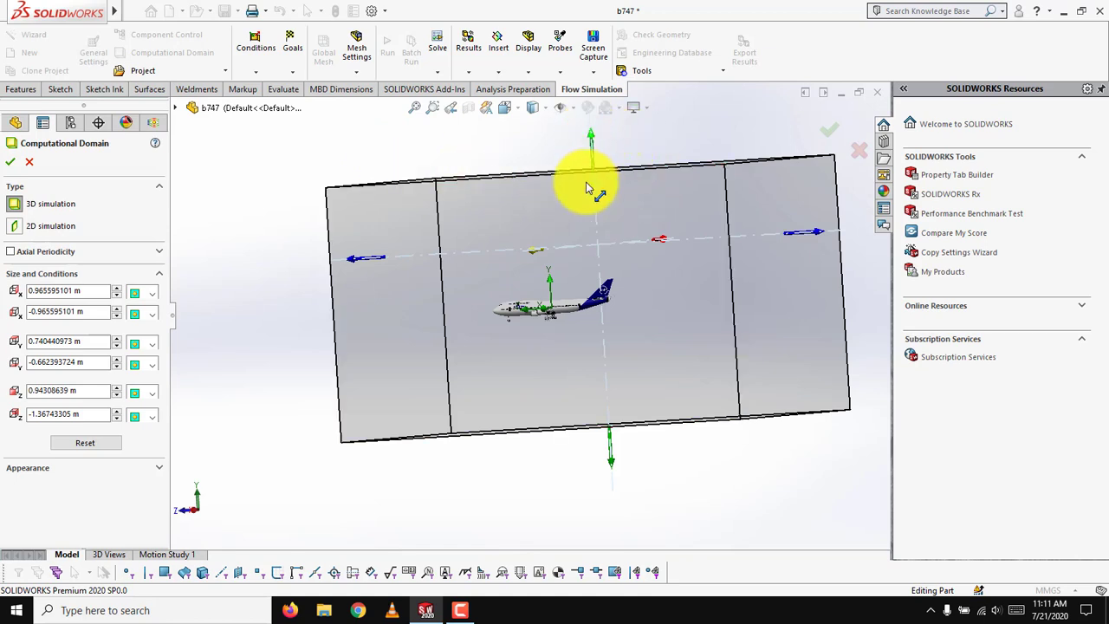
drag(593, 141, 609, 239)
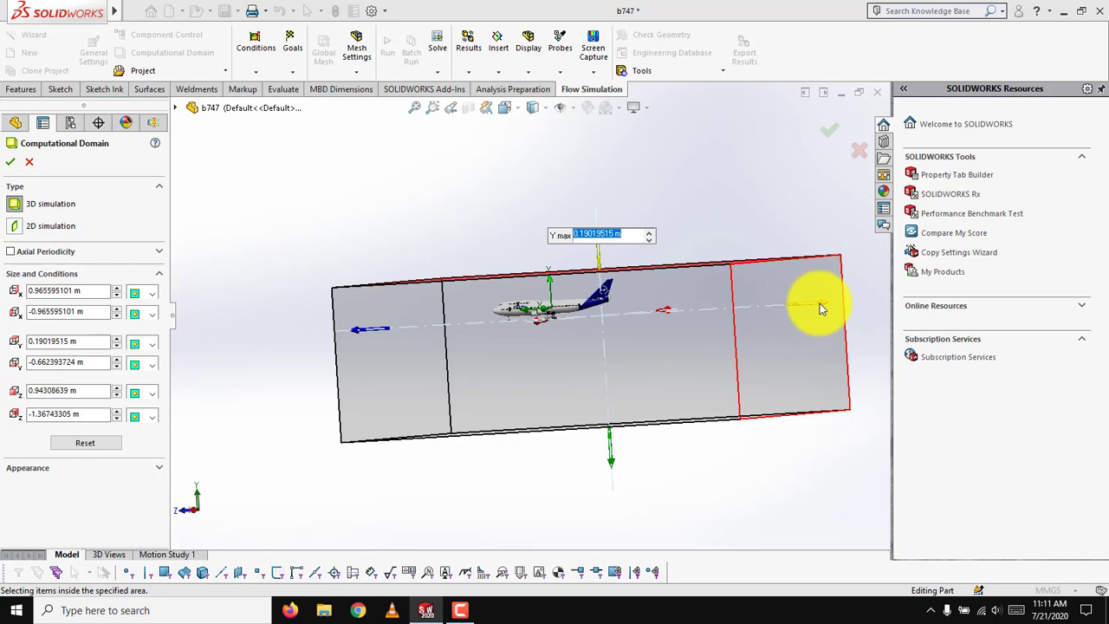
drag(822, 310, 672, 322)
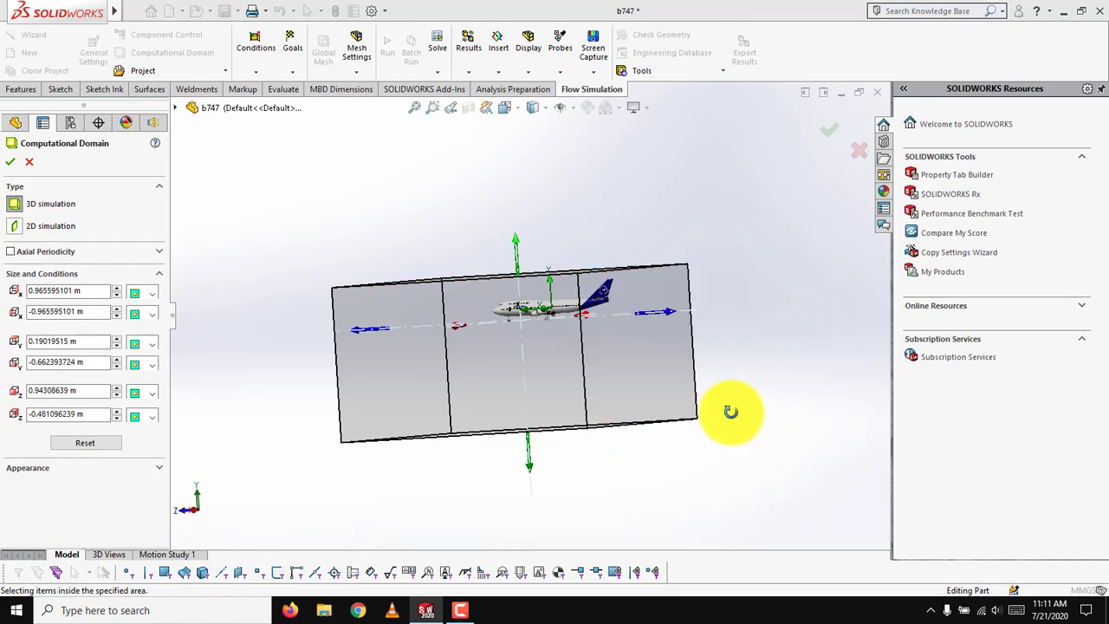
middle_drag(731, 411, 745, 413)
In the right view, bring the domain's Y min to about -0.10 m and its Z max to about 0.38 m.
key(space)
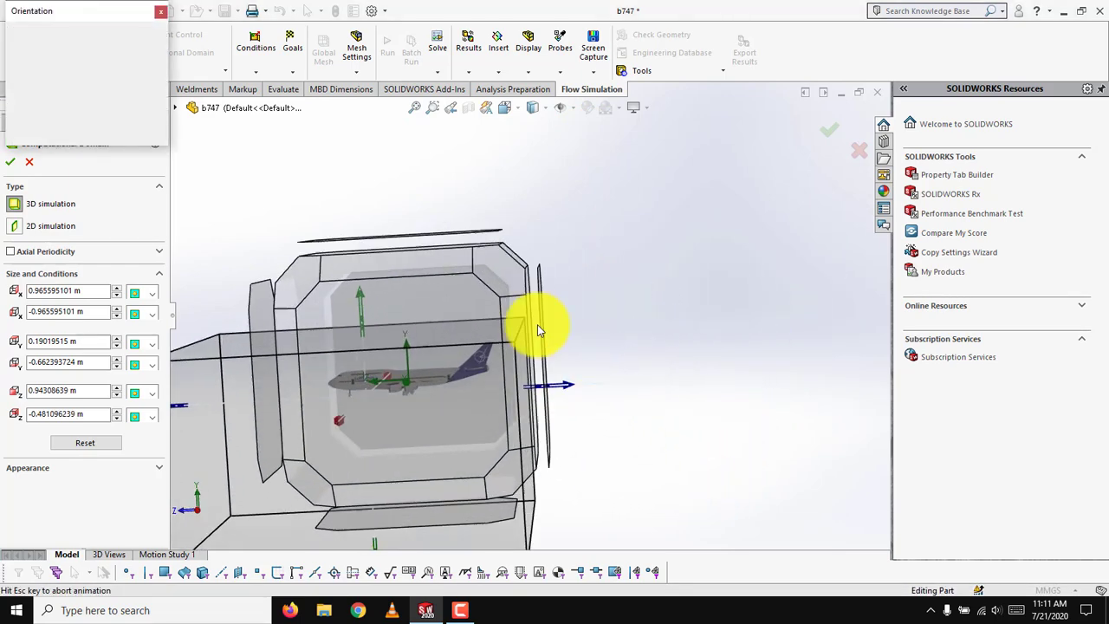
click(433, 284)
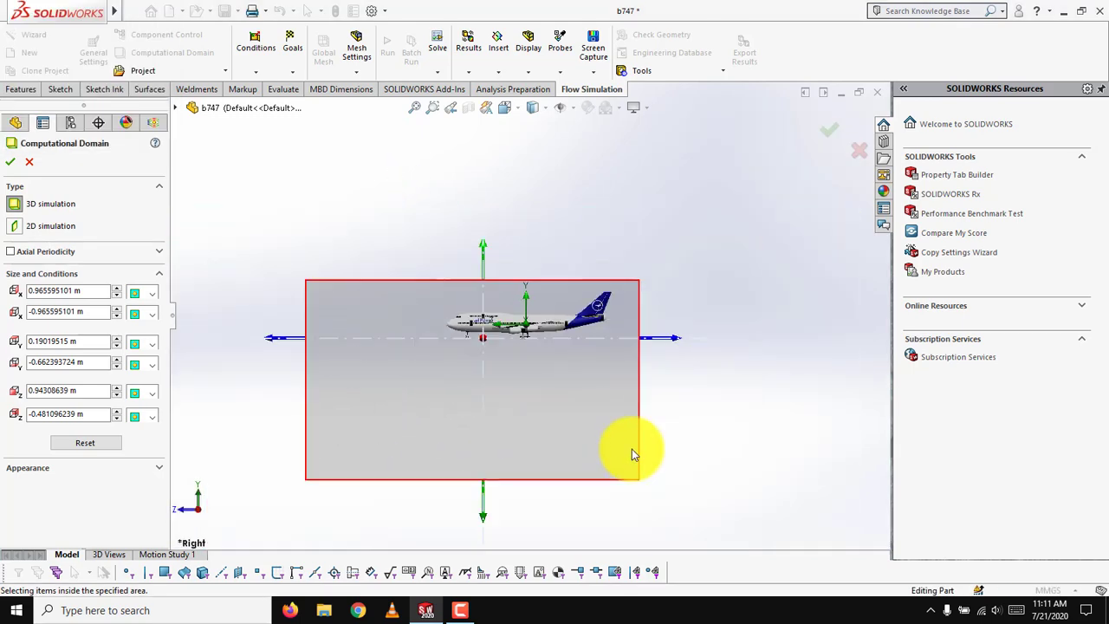
drag(486, 514, 483, 386)
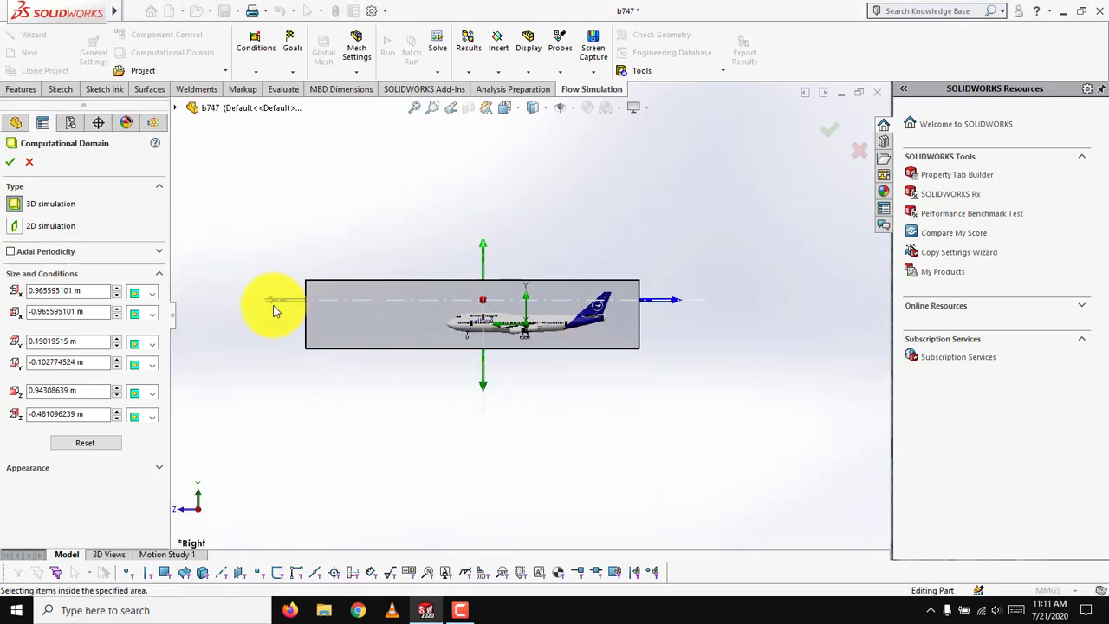
drag(271, 302, 403, 305)
Narrow the domain around the wings to an X min of about -0.36 m and X max of about 0.39 m, and accept it.
middle_drag(495, 232, 470, 295)
key(space)
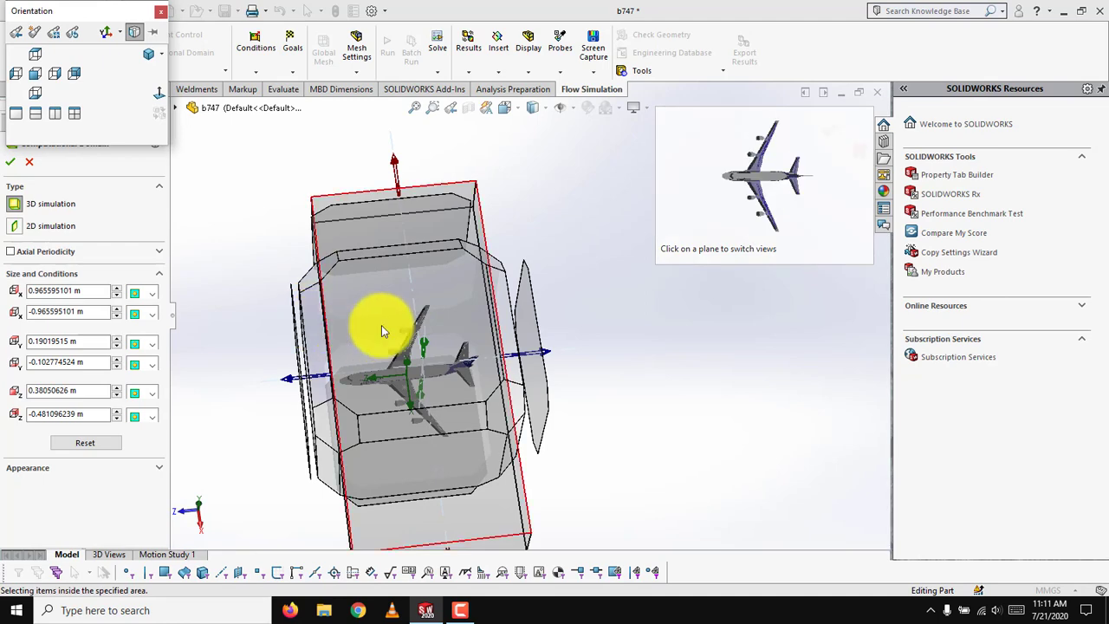
click(382, 325)
click(637, 354)
scroll(563, 211, up, 3)
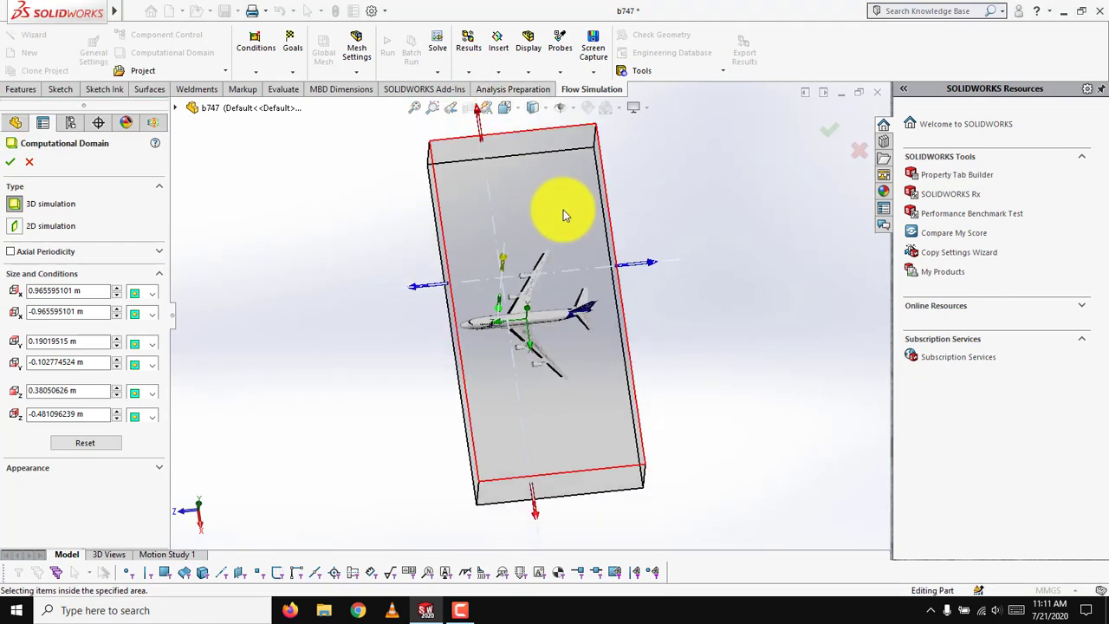
drag(493, 169, 502, 239)
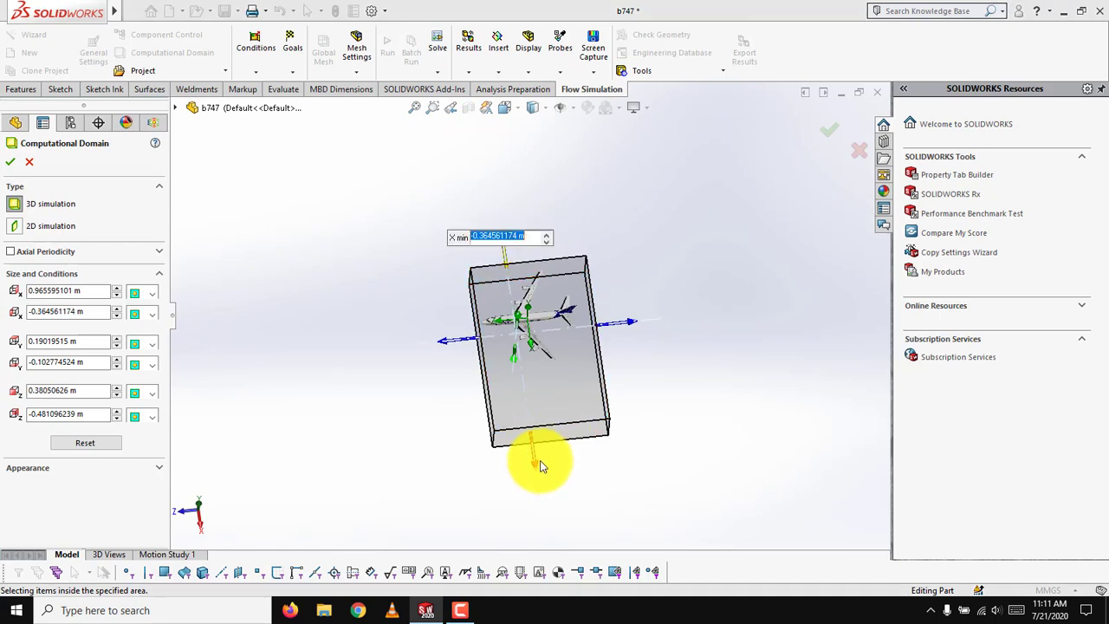
key(space)
click(453, 286)
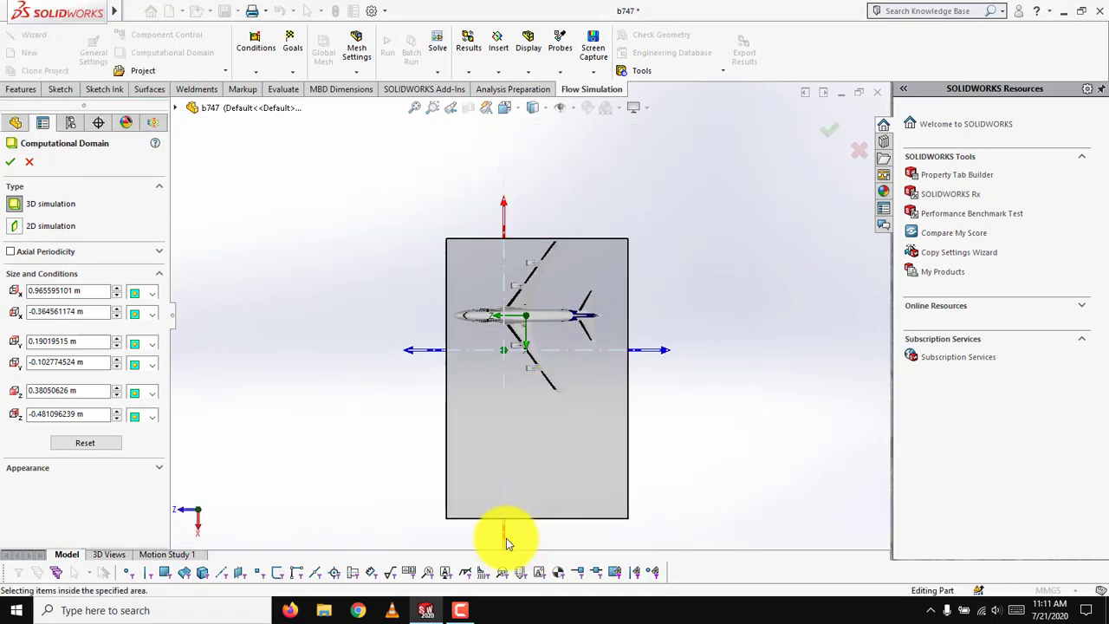
drag(506, 543, 507, 421)
click(656, 513)
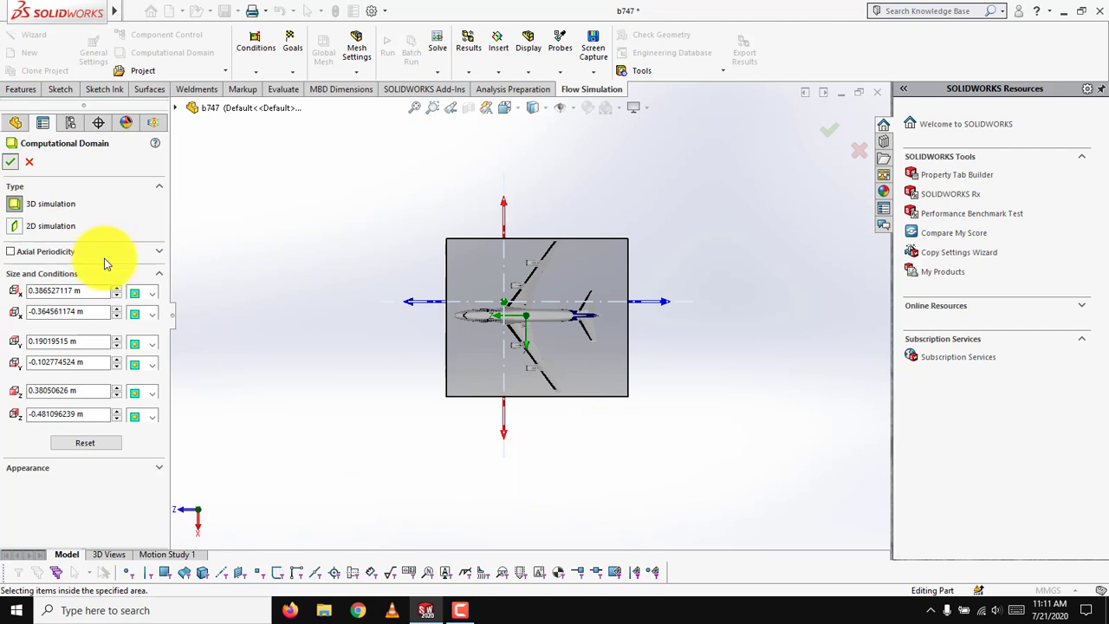
click(11, 165)
scroll(607, 420, down, 2)
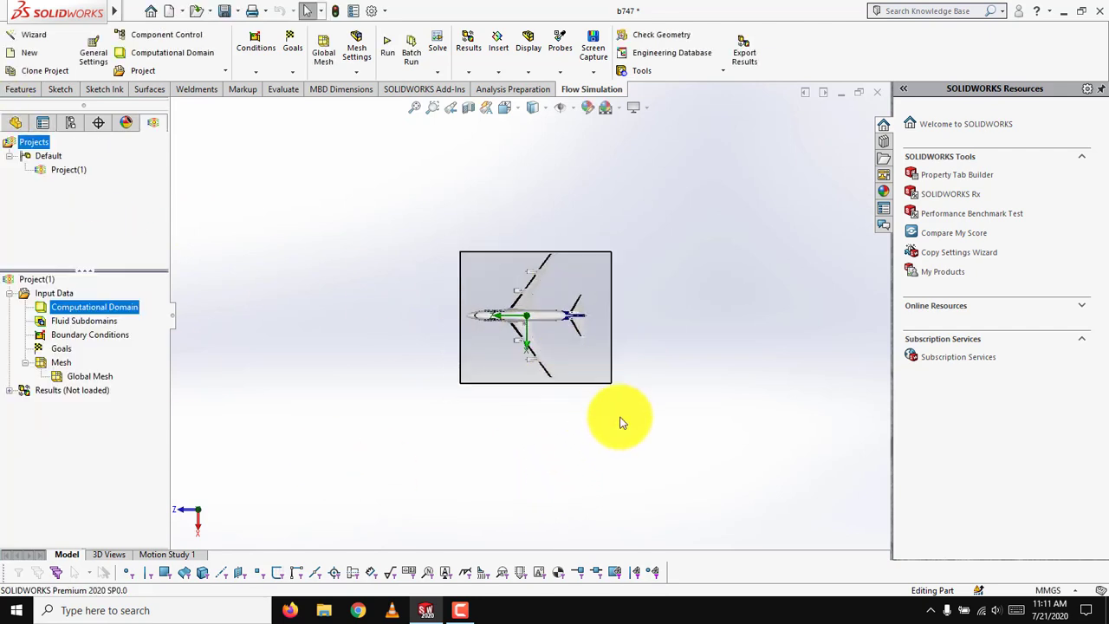
middle_drag(604, 420, 595, 255)
key(space)
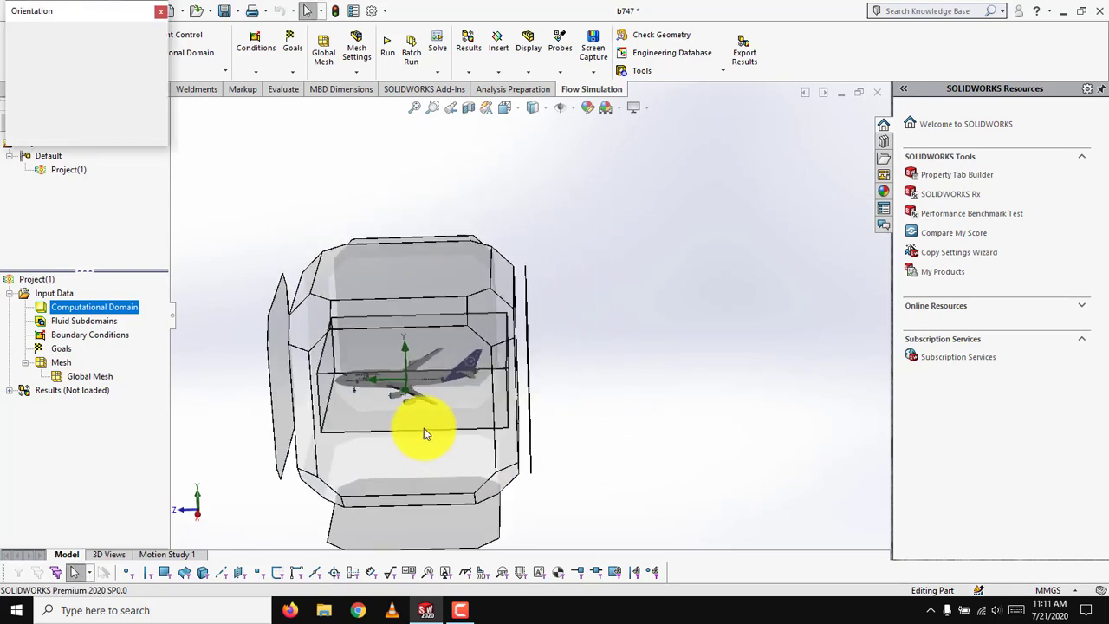
click(427, 464)
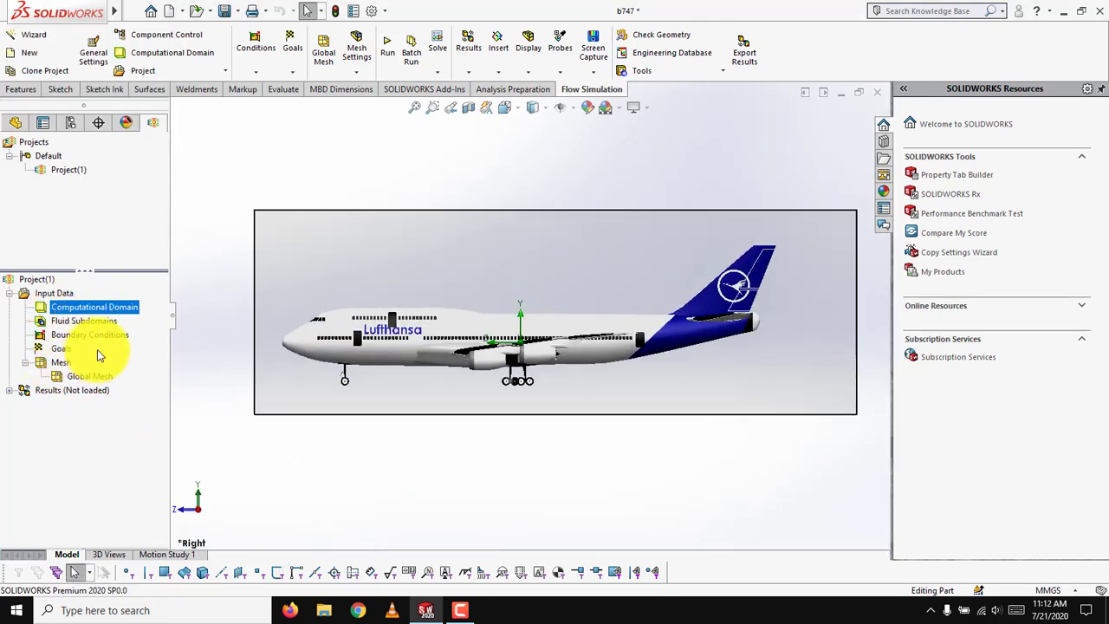
right_click(107, 339)
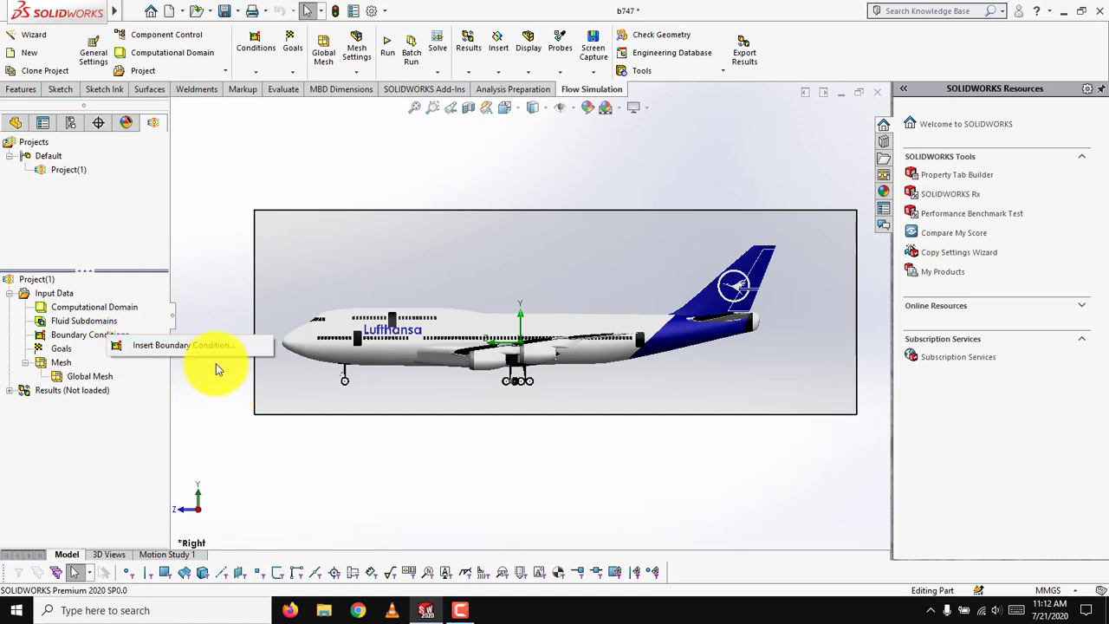
click(276, 443)
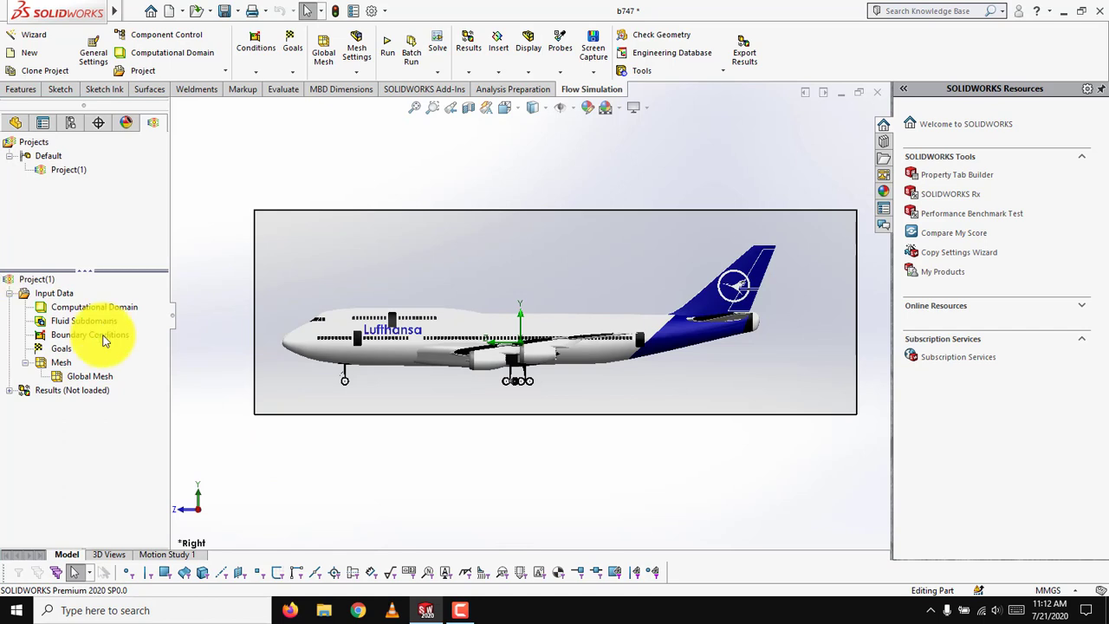
Add a global goal for the average static pressure and accept it.
right_click(71, 353)
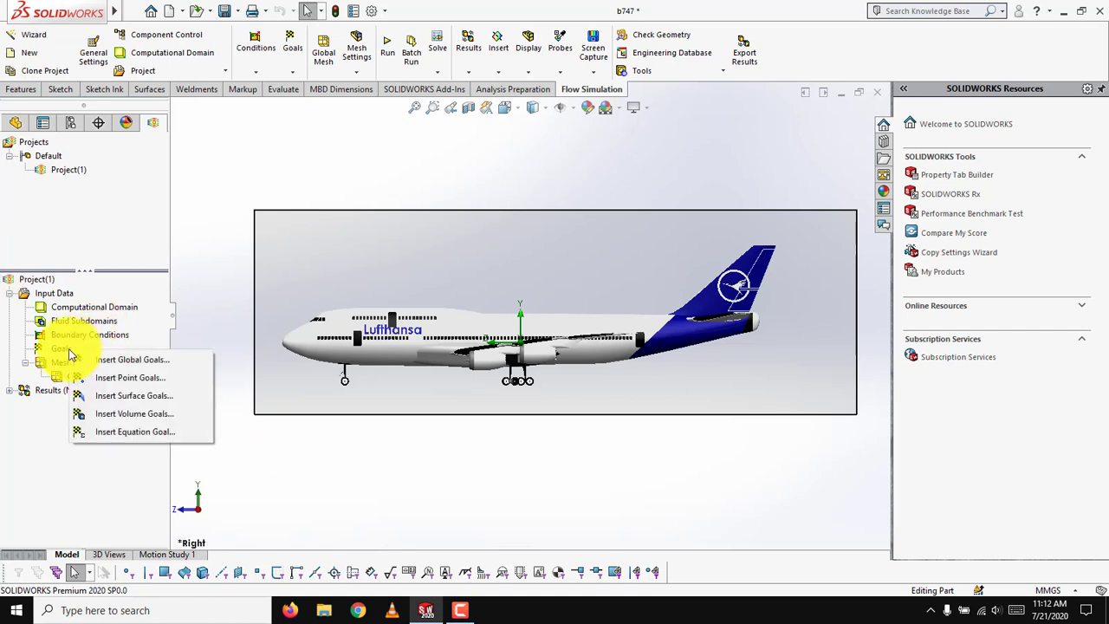
click(102, 359)
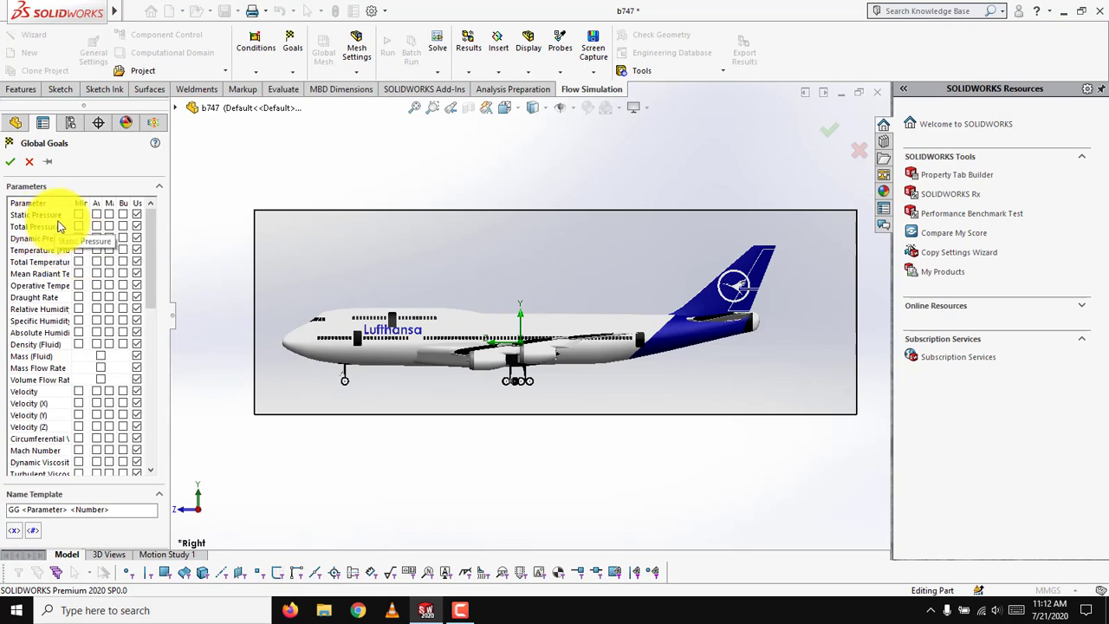
click(97, 215)
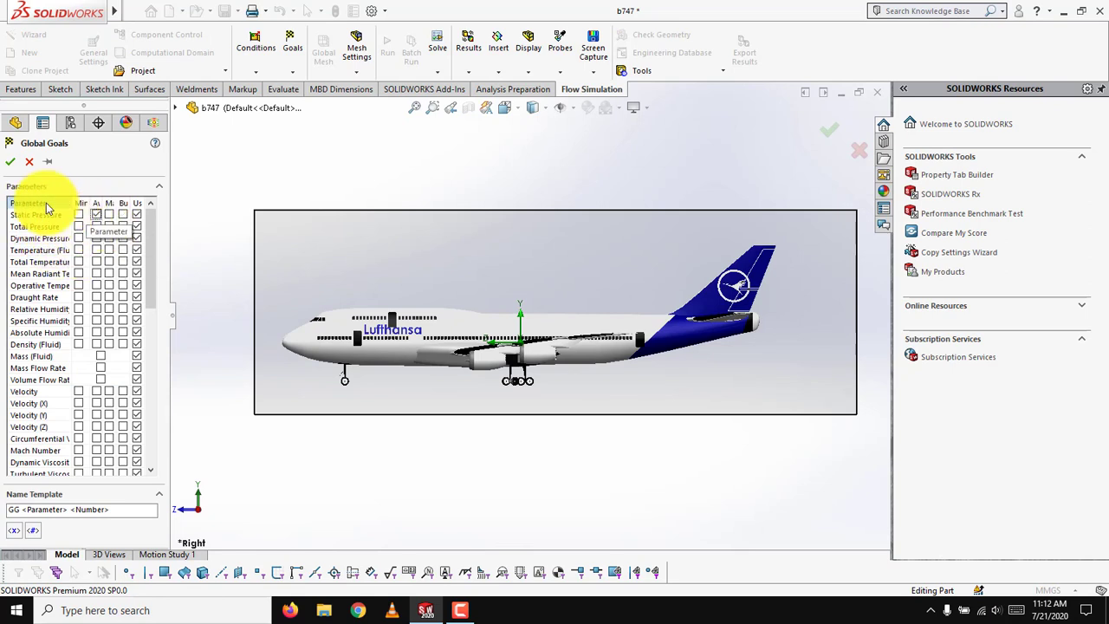
click(9, 162)
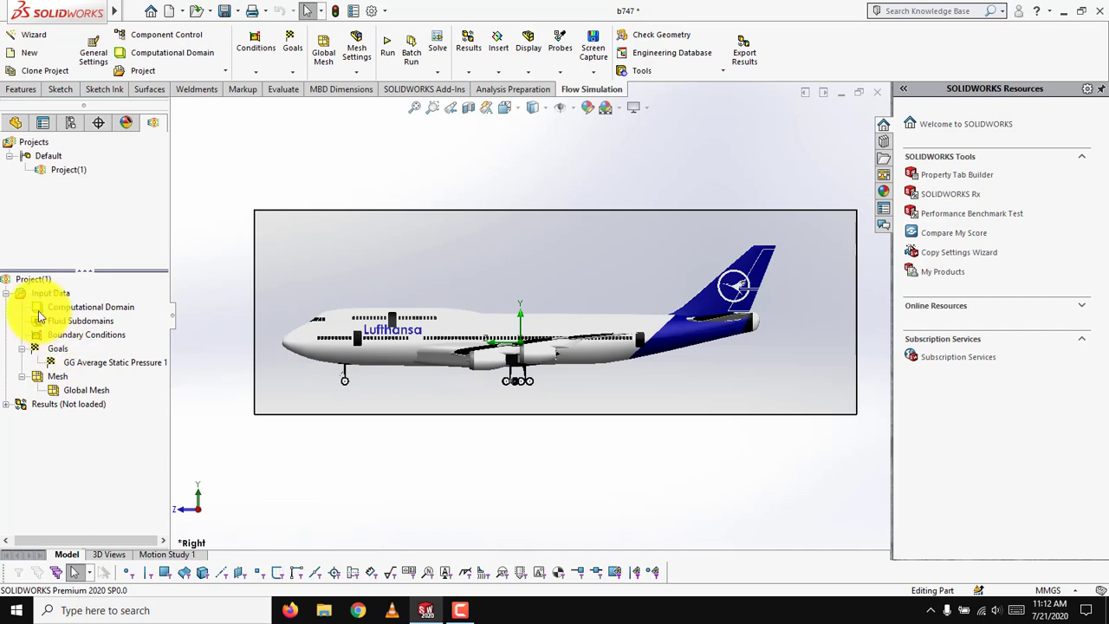
Try to add an inlet velocity boundary condition of 90 m/s on all faces of the aircraft.
right_click(90, 335)
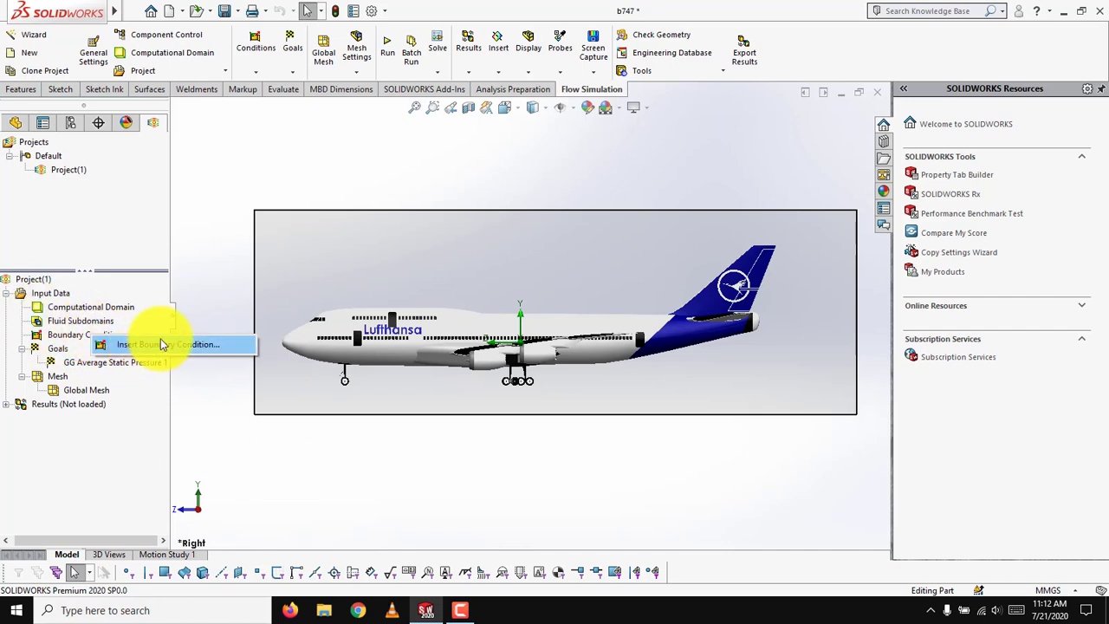
click(162, 345)
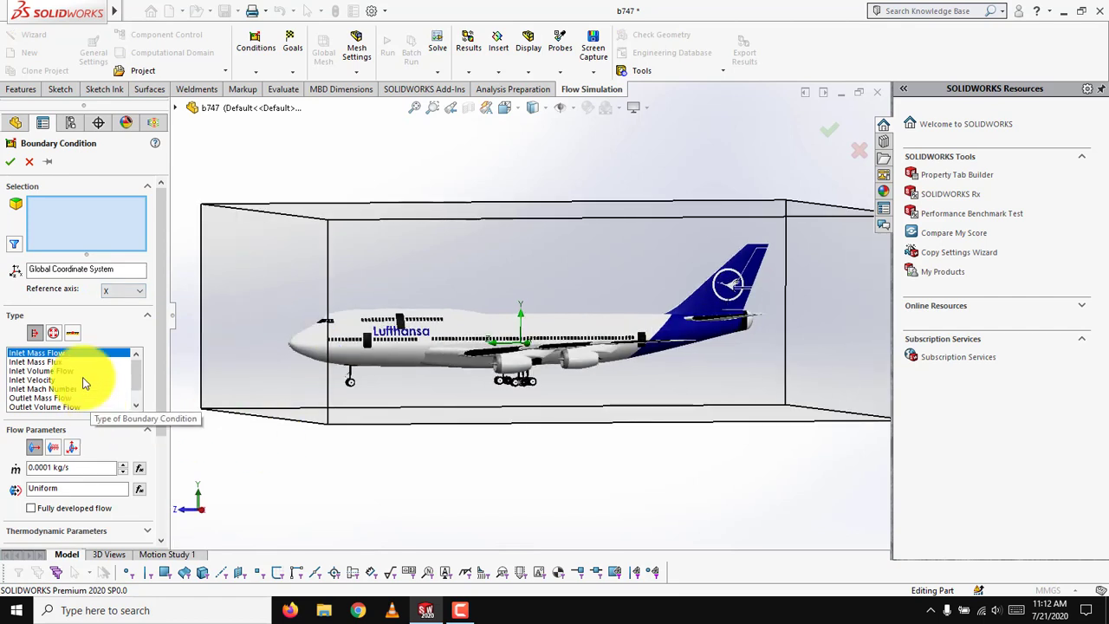
scroll(85, 366, down, 2)
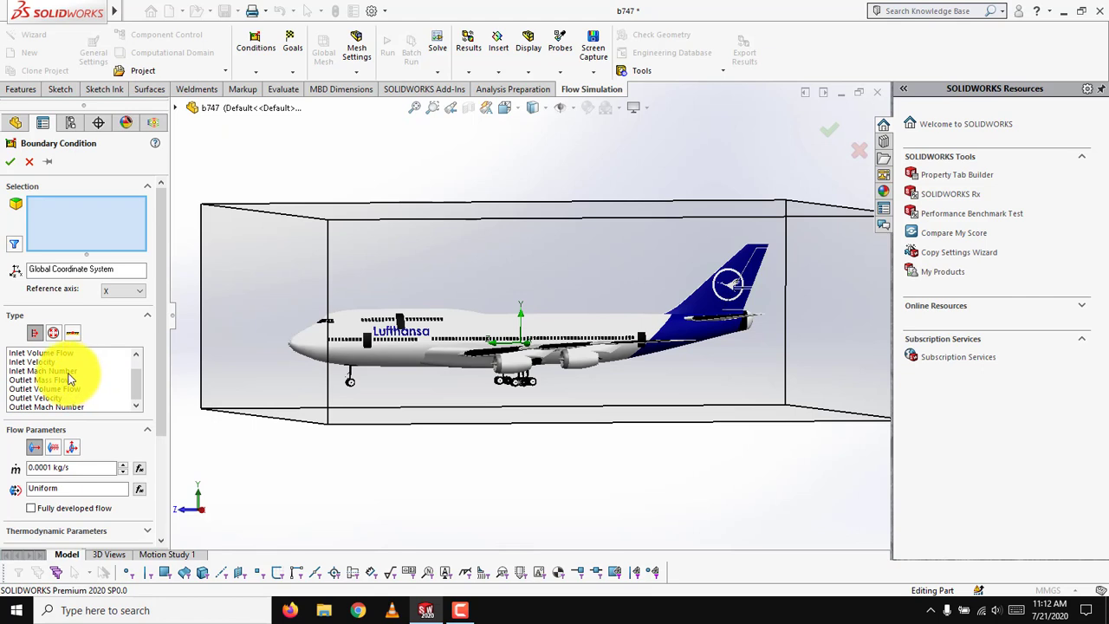
scroll(69, 378, up, 2)
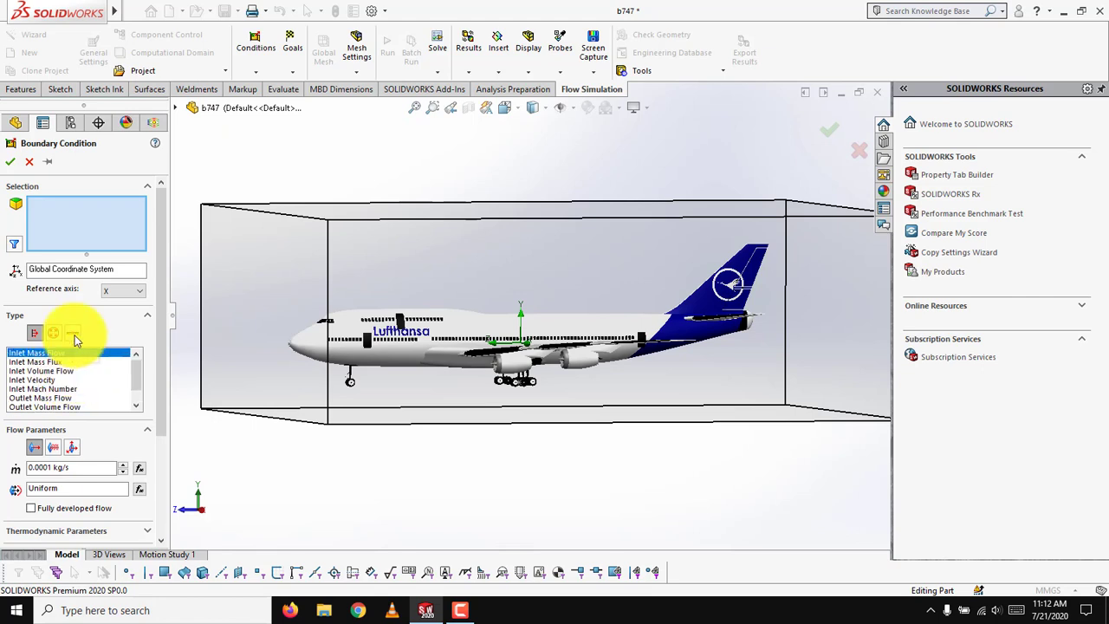
click(38, 380)
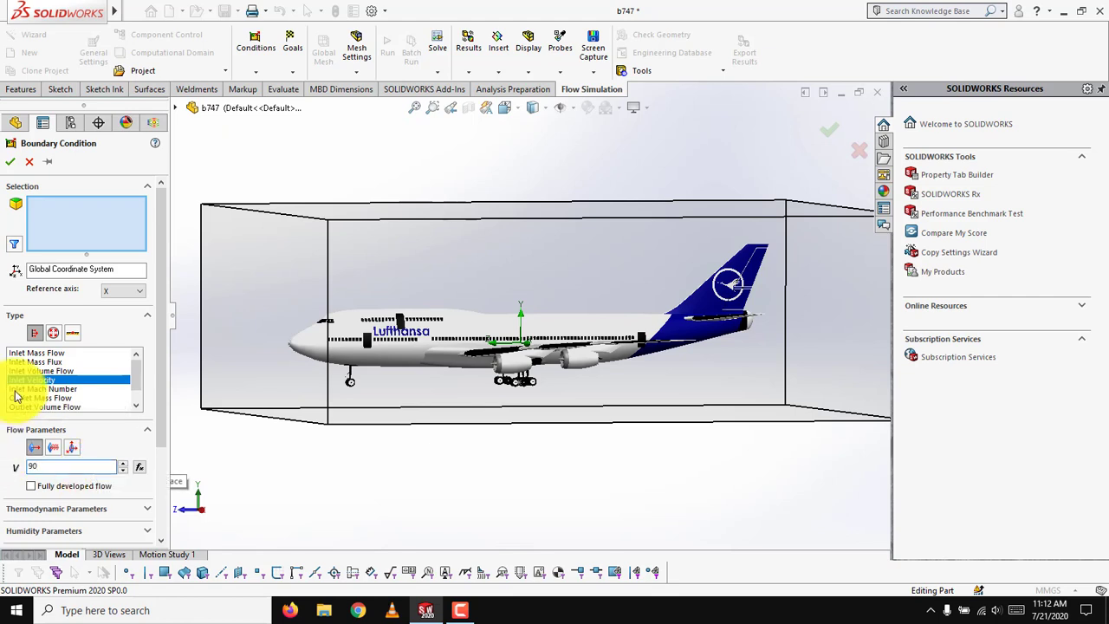
click(96, 242)
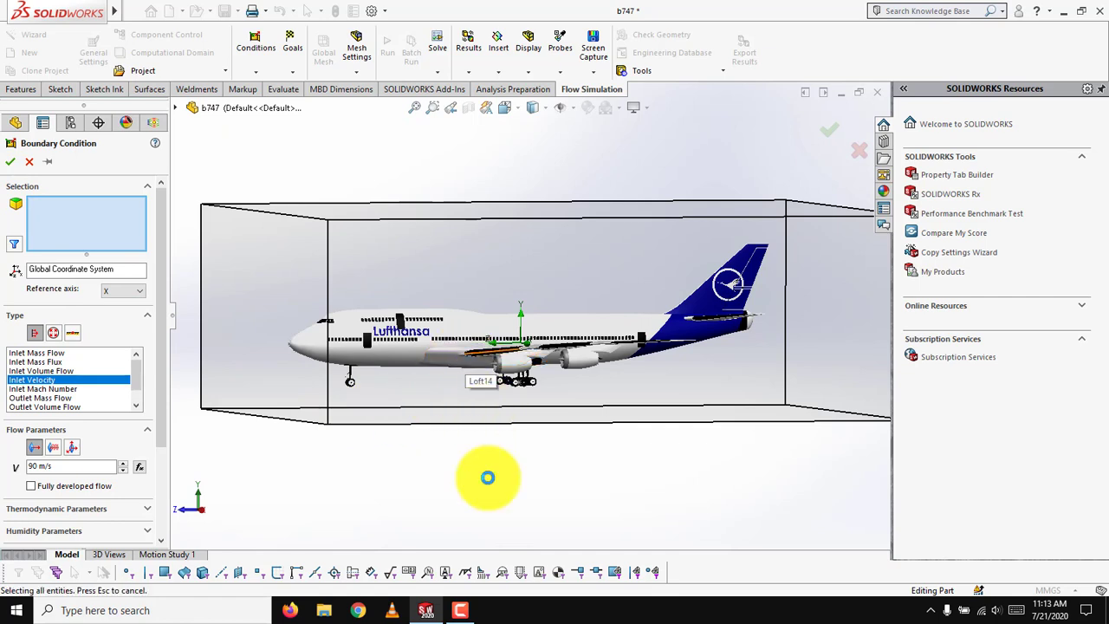
click(468, 608)
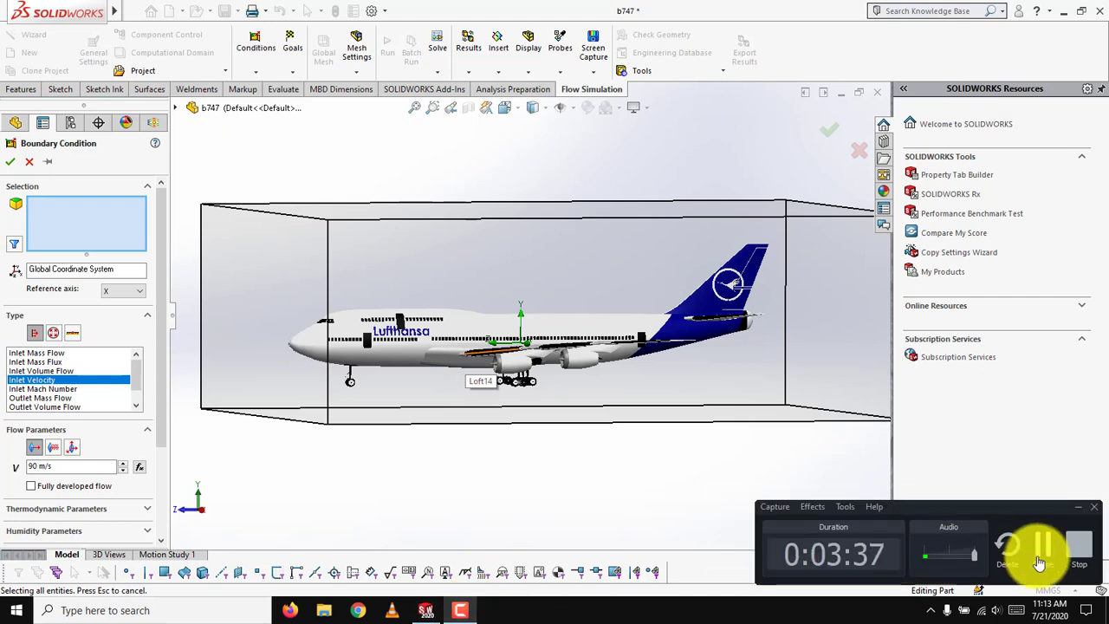
click(1040, 563)
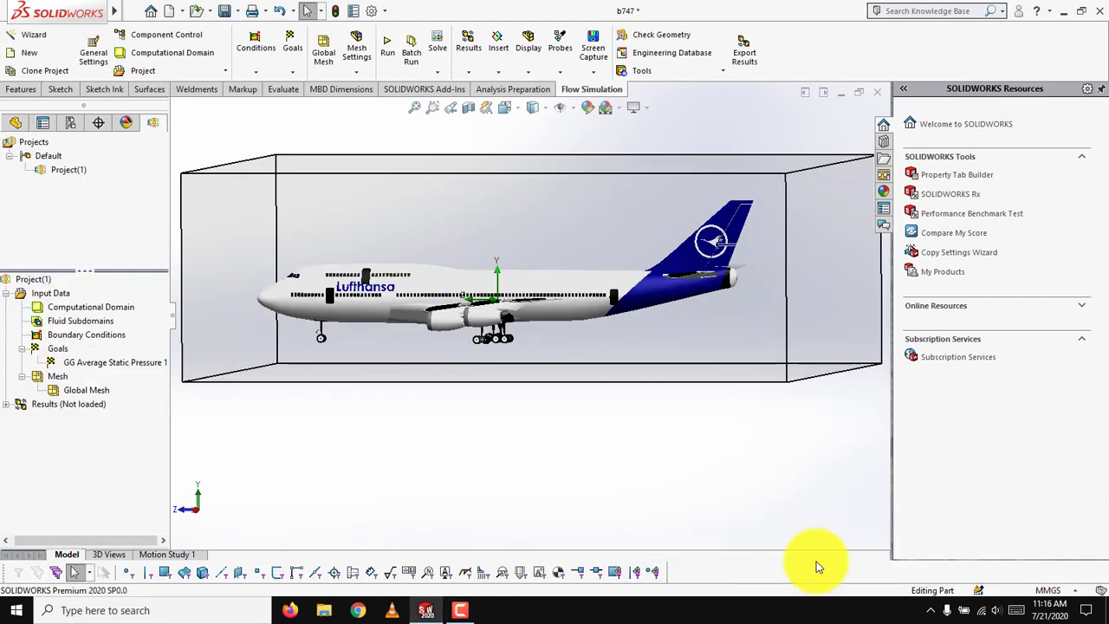
right_click(69, 407)
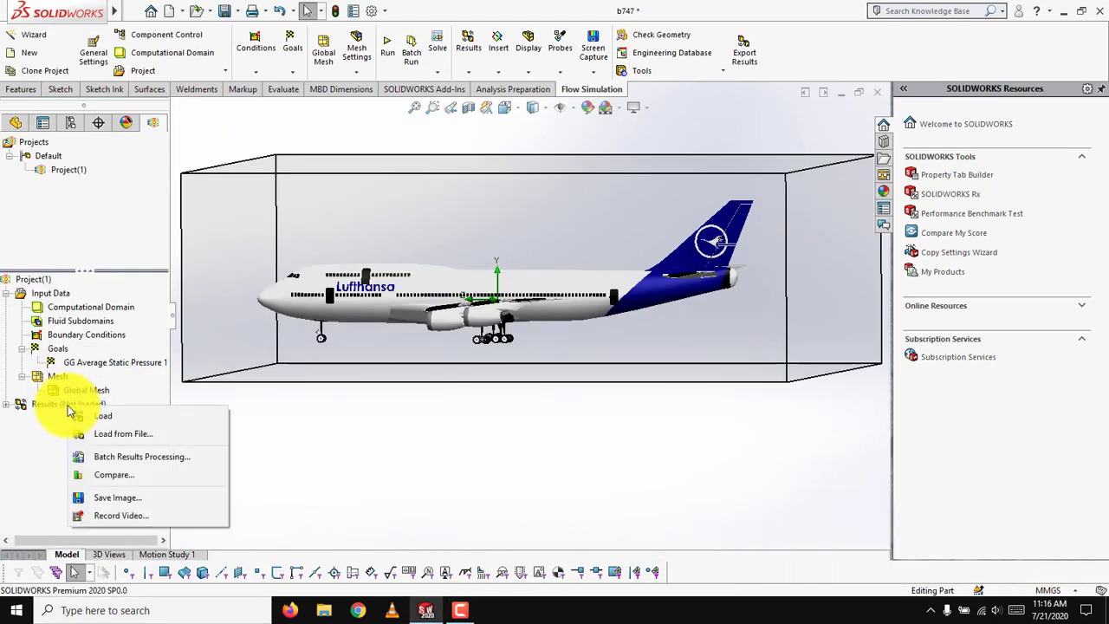
click(535, 427)
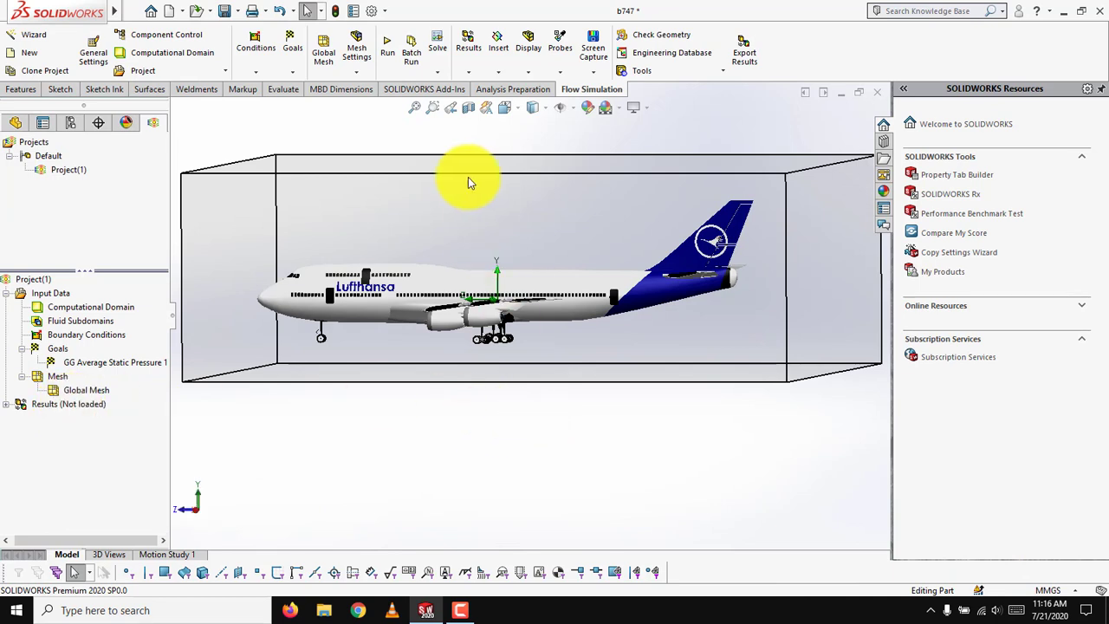
Run the project as a new calculation on this computer with all cores, with loading of results enabled.
click(388, 54)
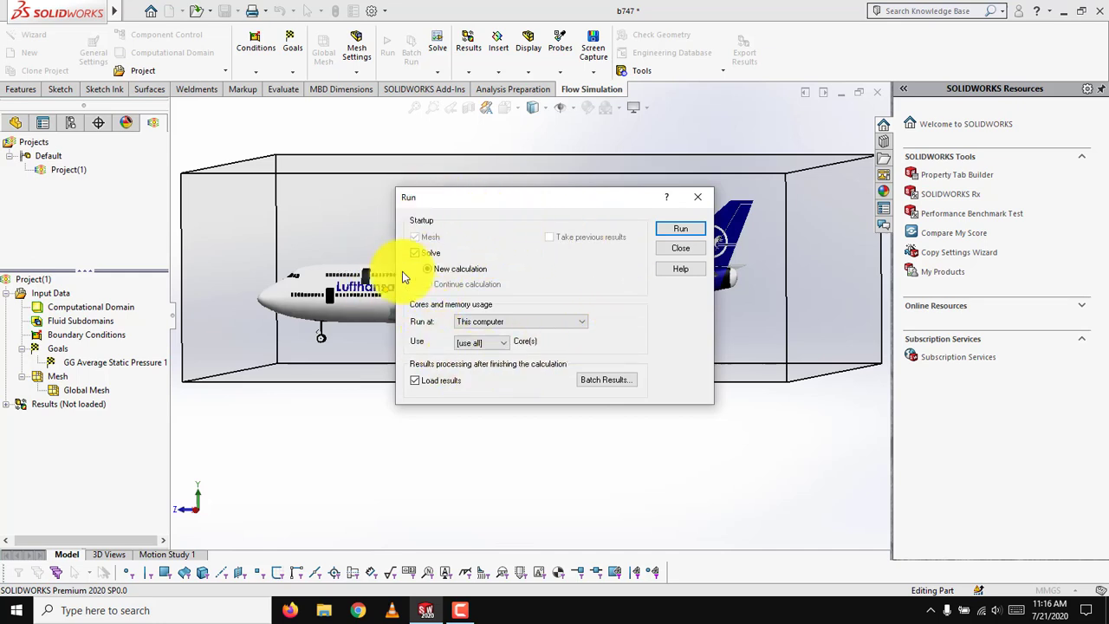
click(671, 231)
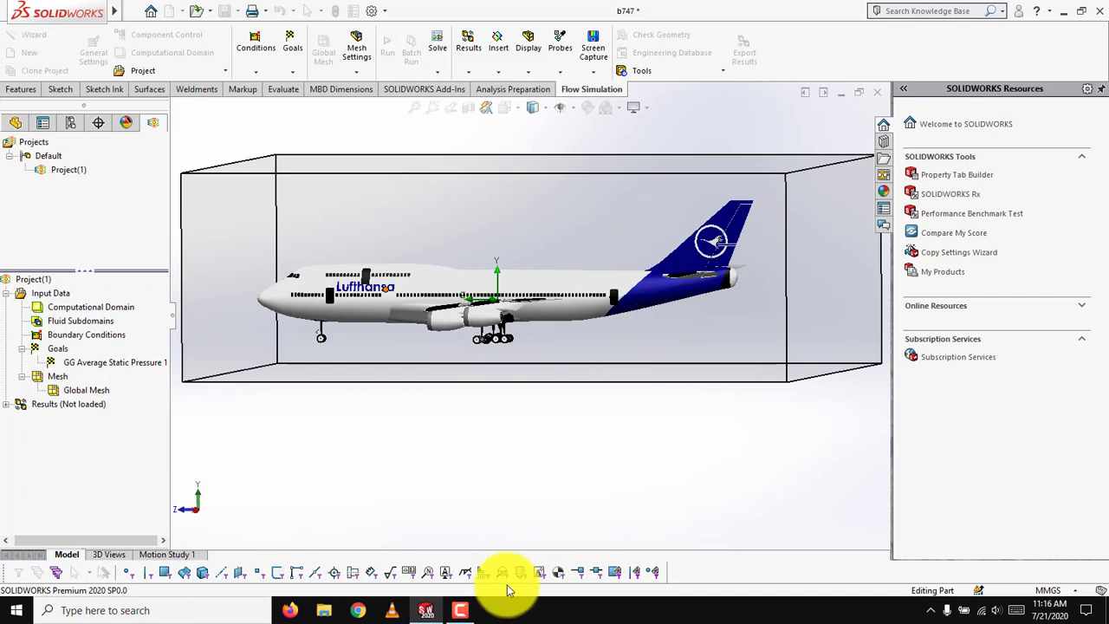
click(464, 604)
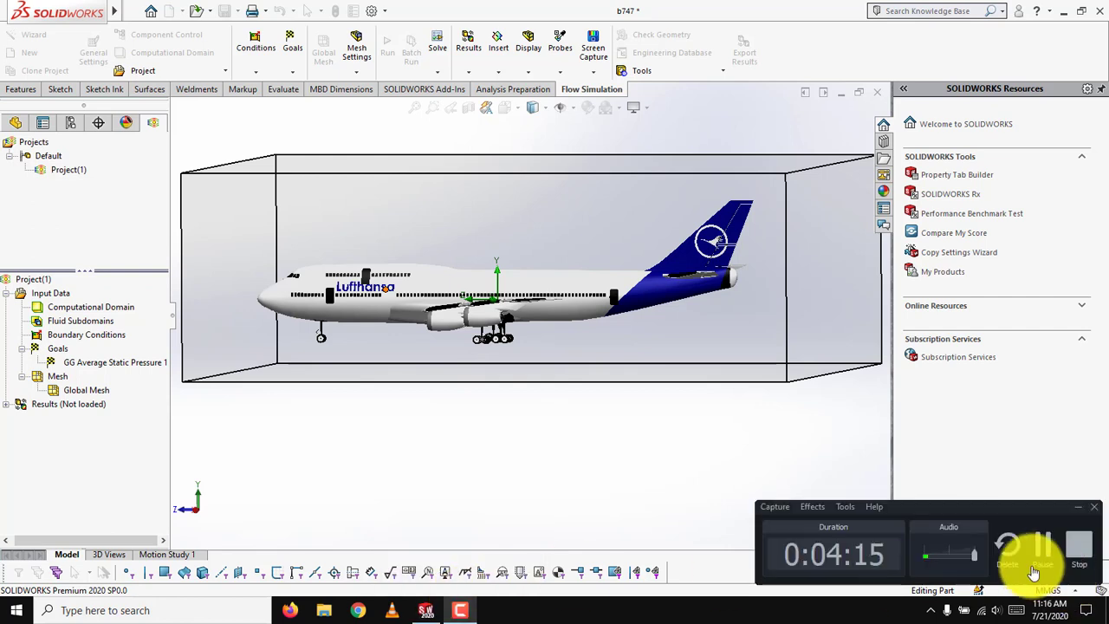
click(1039, 541)
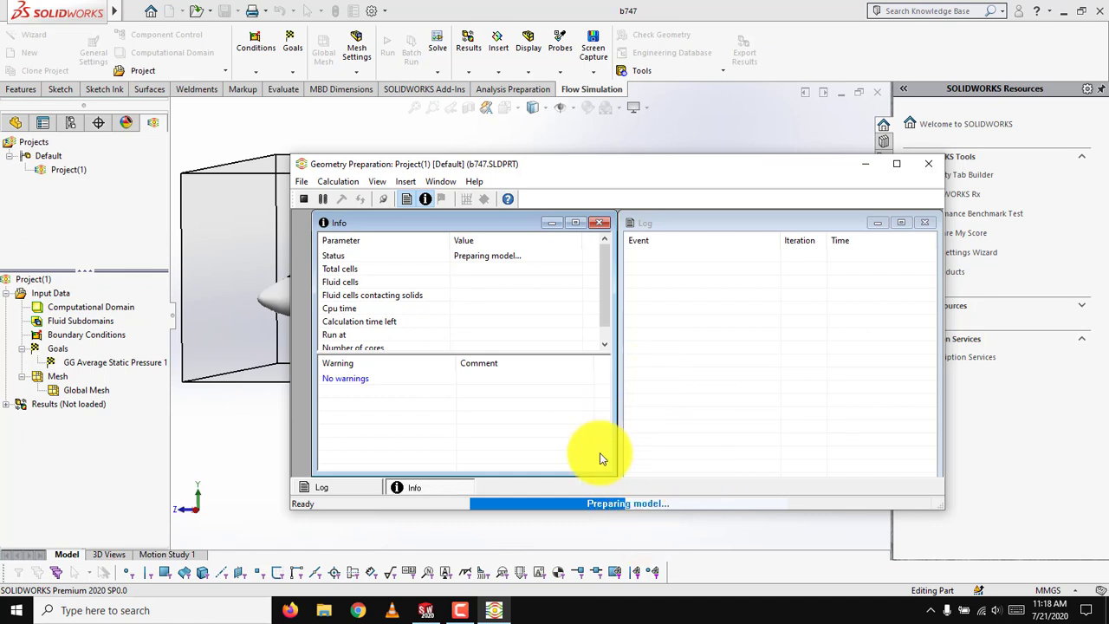
click(460, 610)
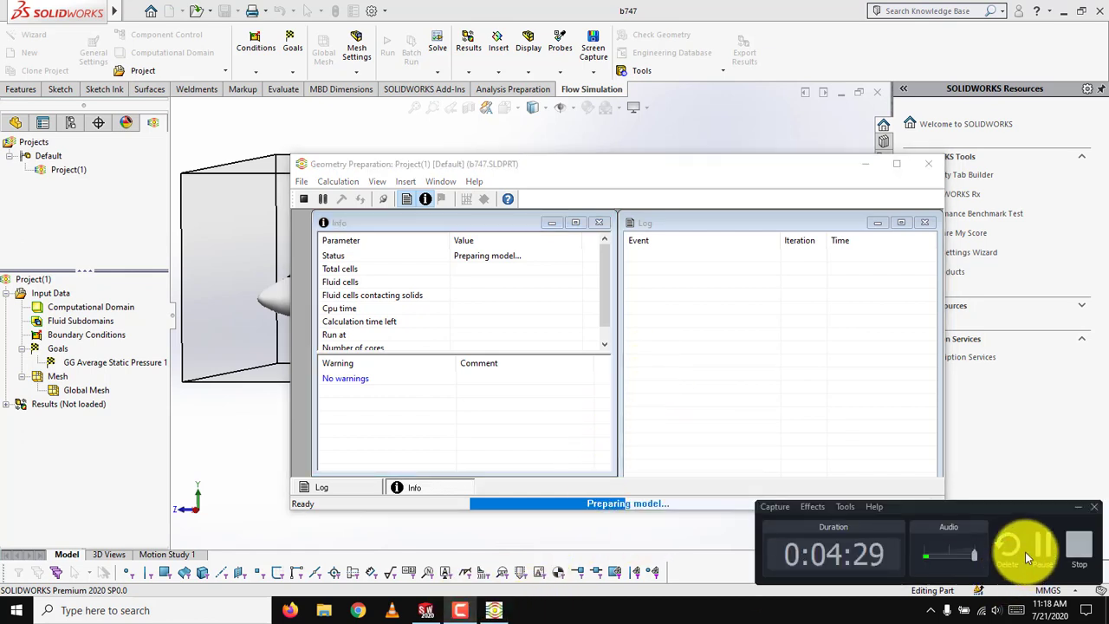
click(1025, 552)
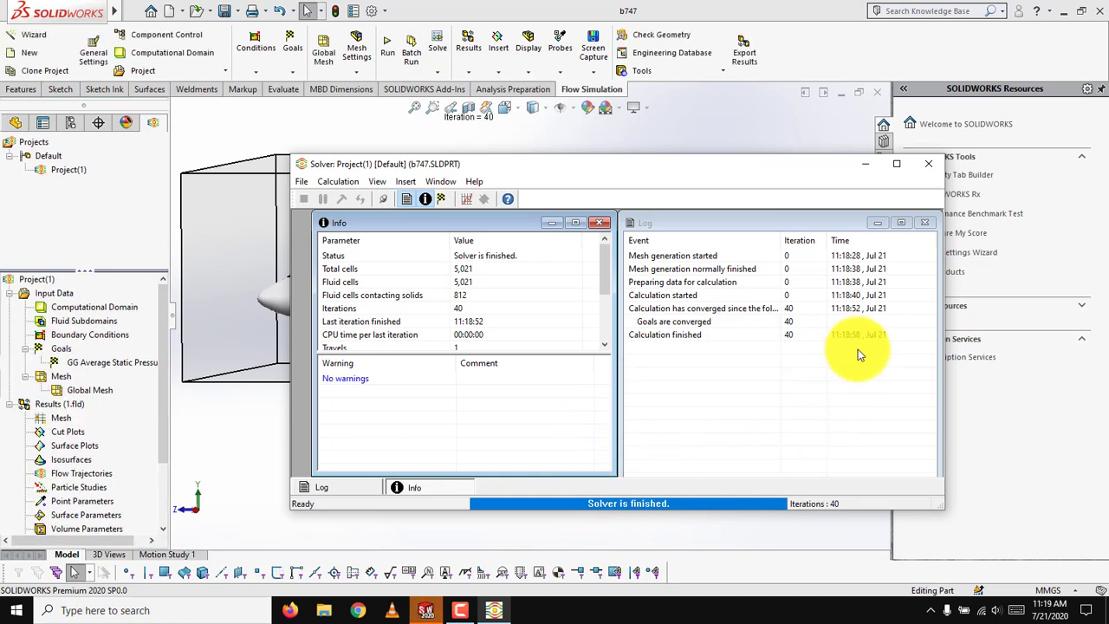
click(464, 200)
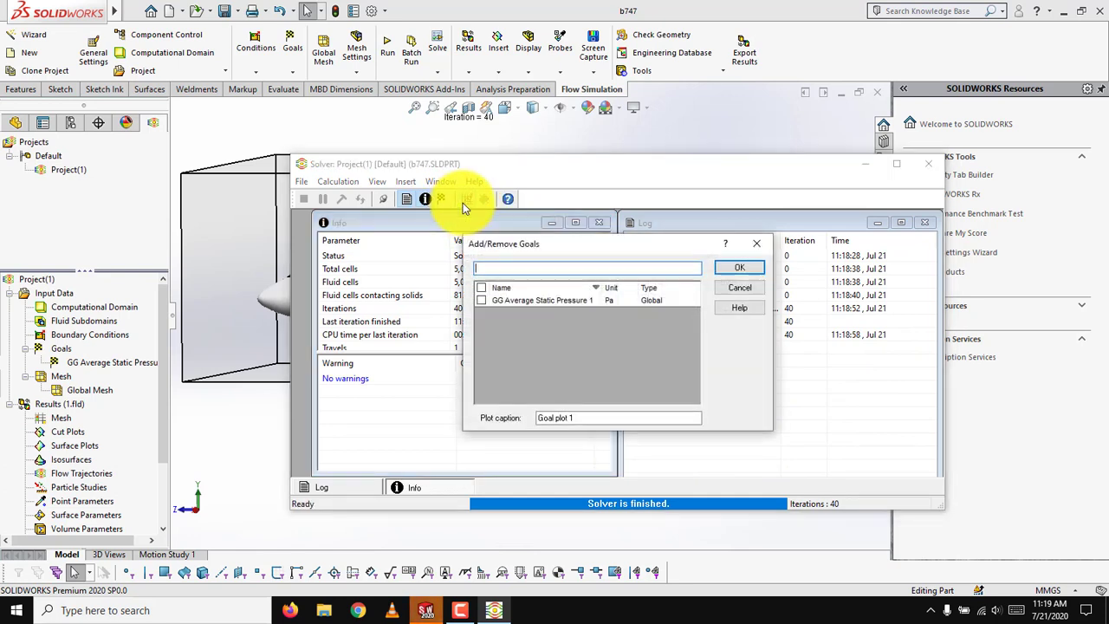
click(609, 302)
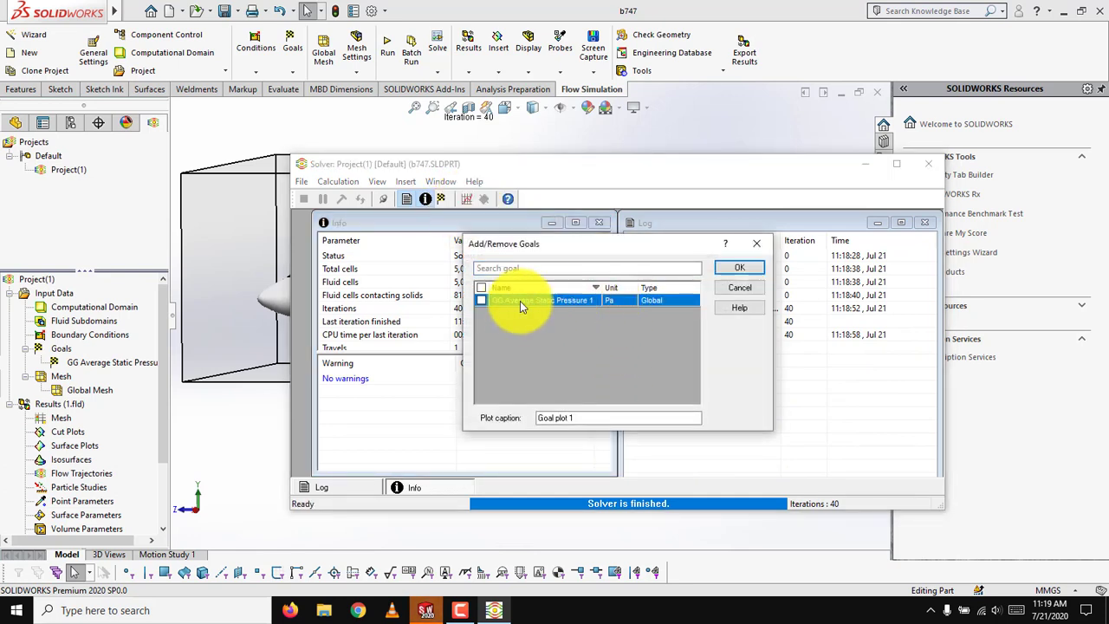
click(719, 270)
click(668, 372)
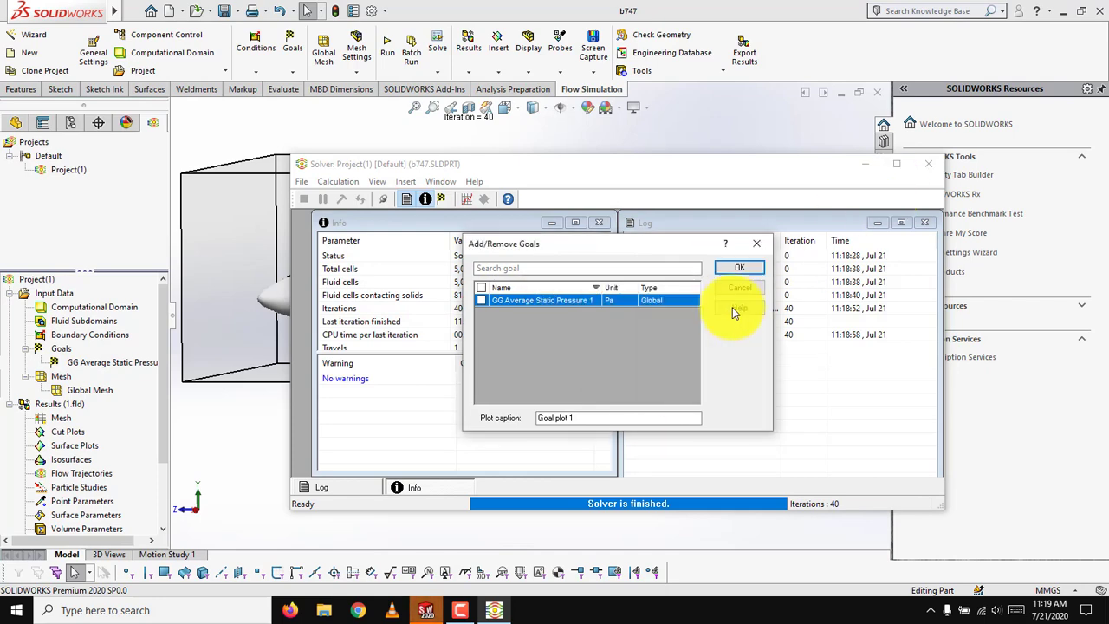
click(738, 288)
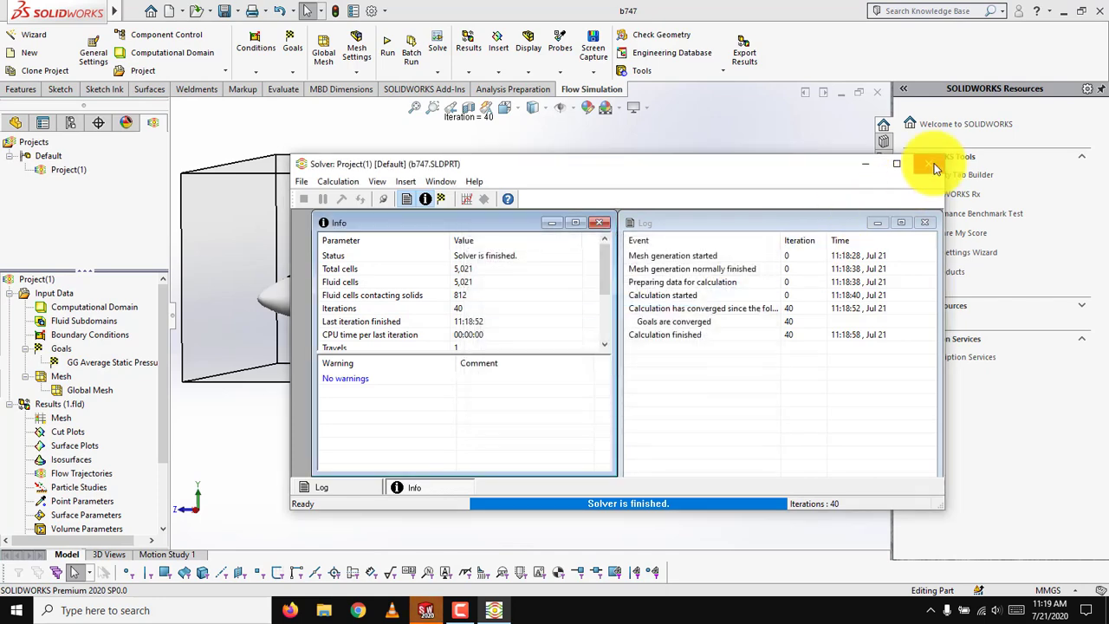
Close the solver window and start a surface plot with all faces of the aircraft selected.
click(934, 165)
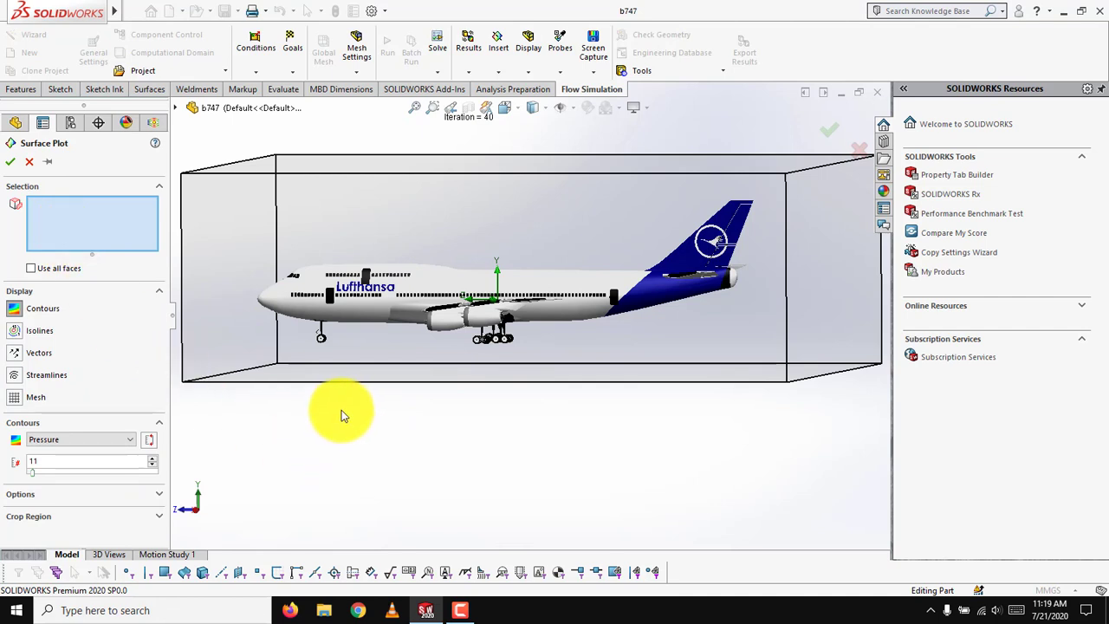
key(ctrl+a)
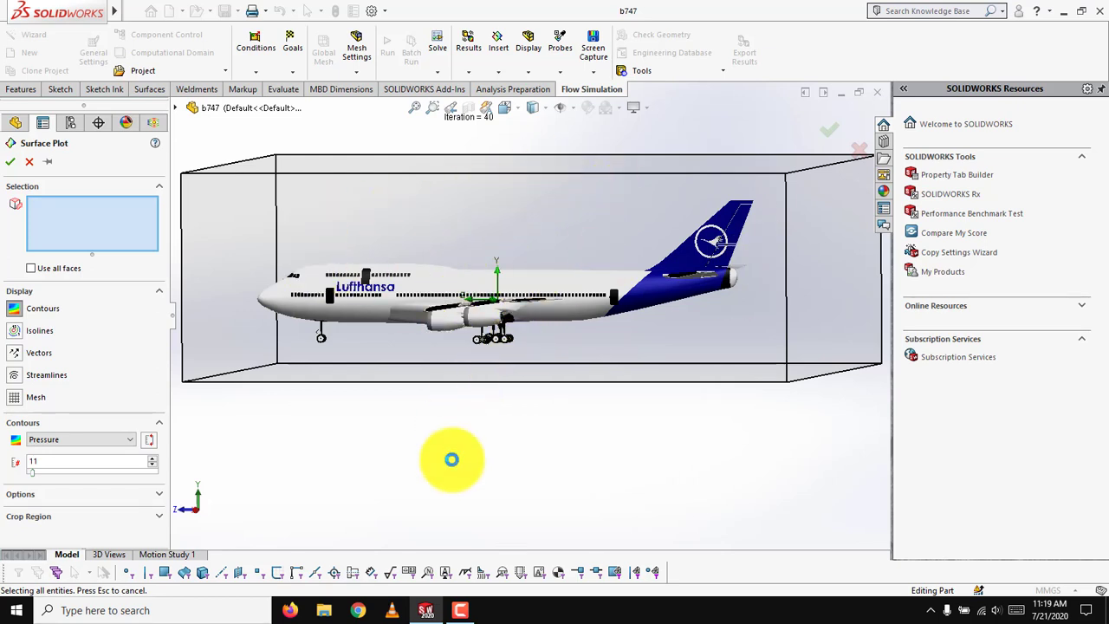
click(464, 612)
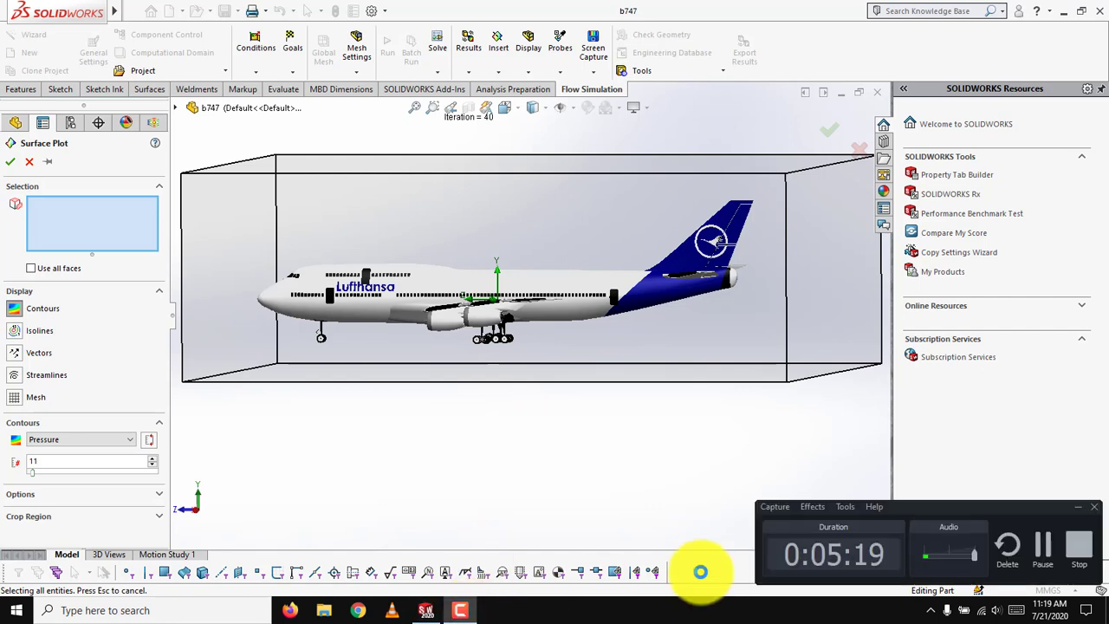
click(1025, 539)
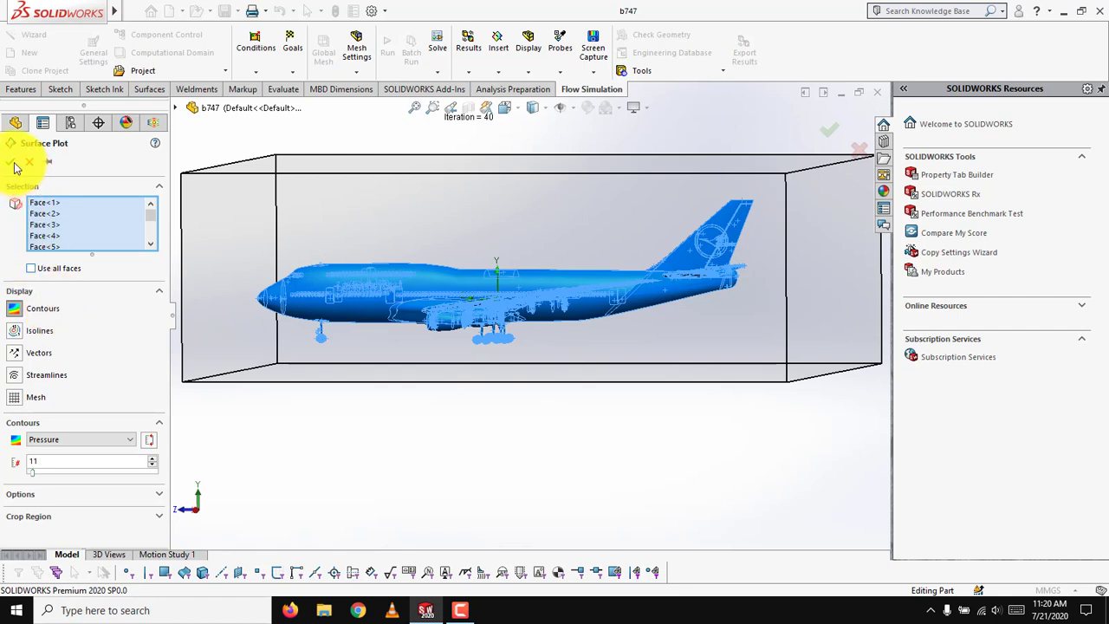
click(460, 610)
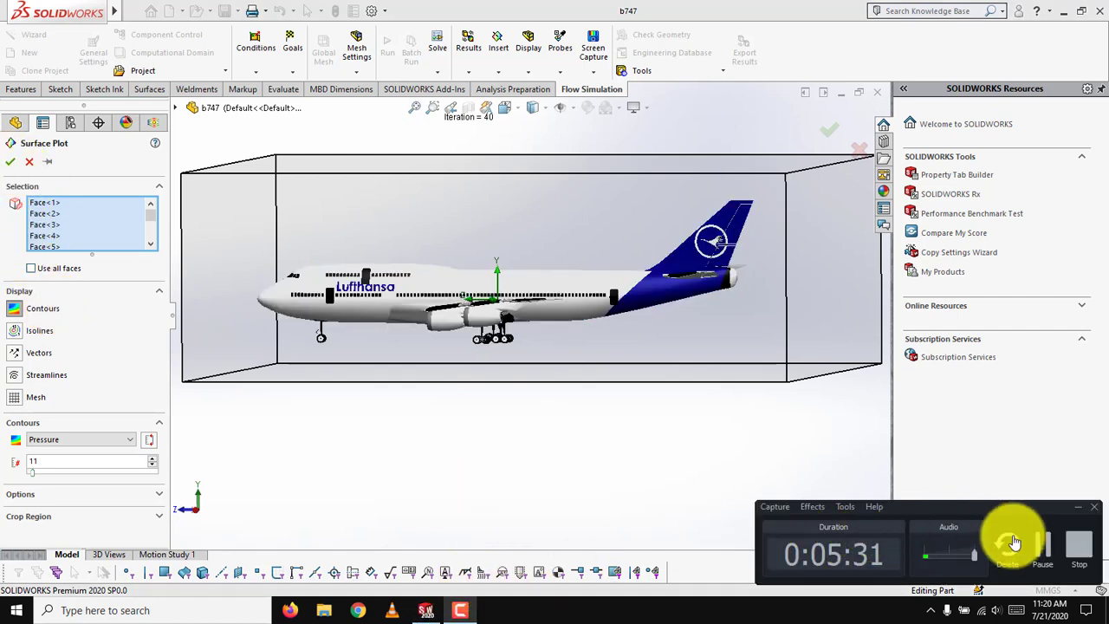
click(1053, 547)
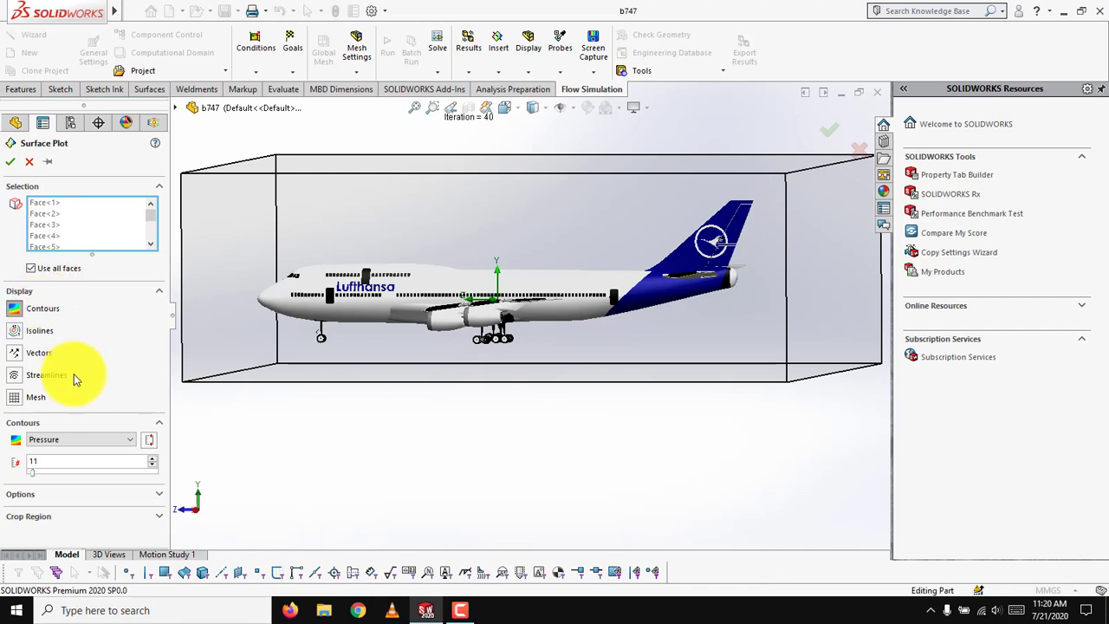
Set the surface plot's contours to Pressure with 50 levels and accept the plot.
click(115, 450)
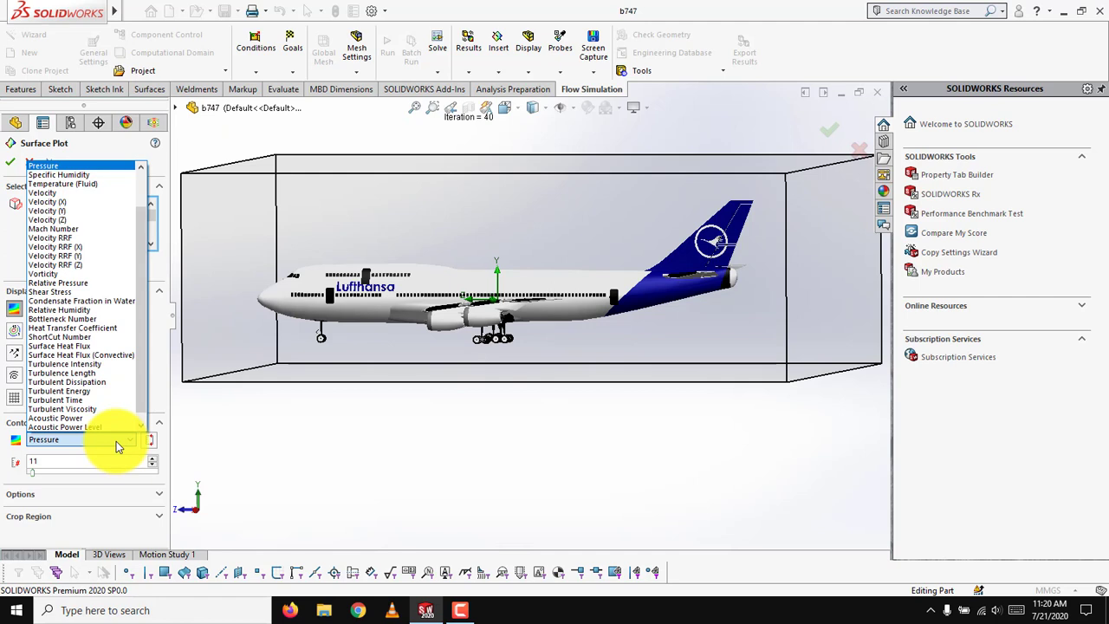
click(116, 440)
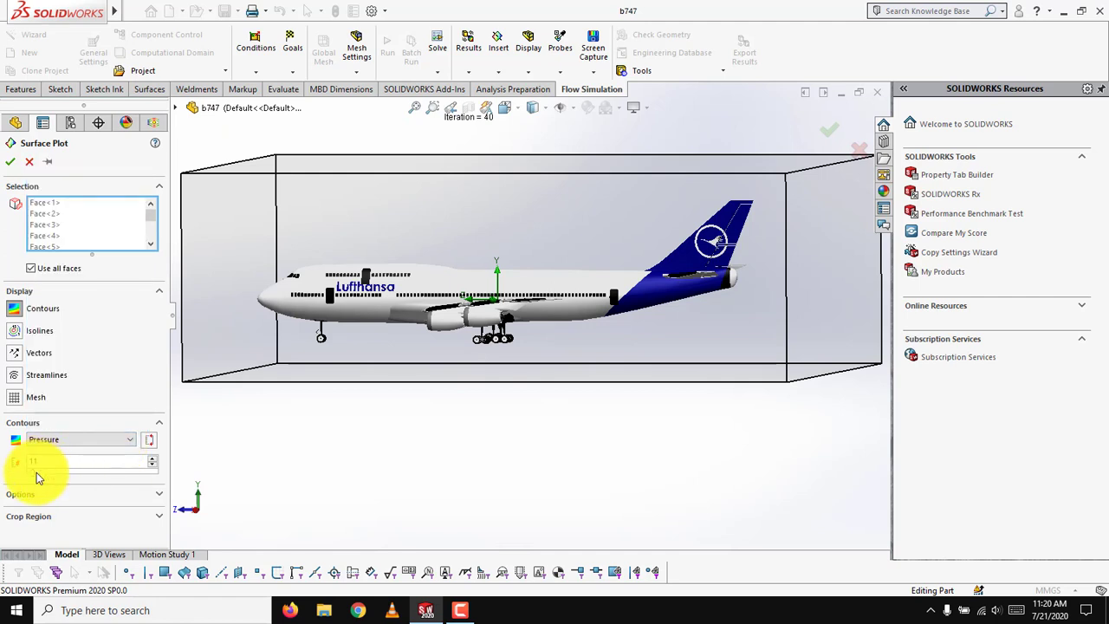
drag(47, 461, 9, 461)
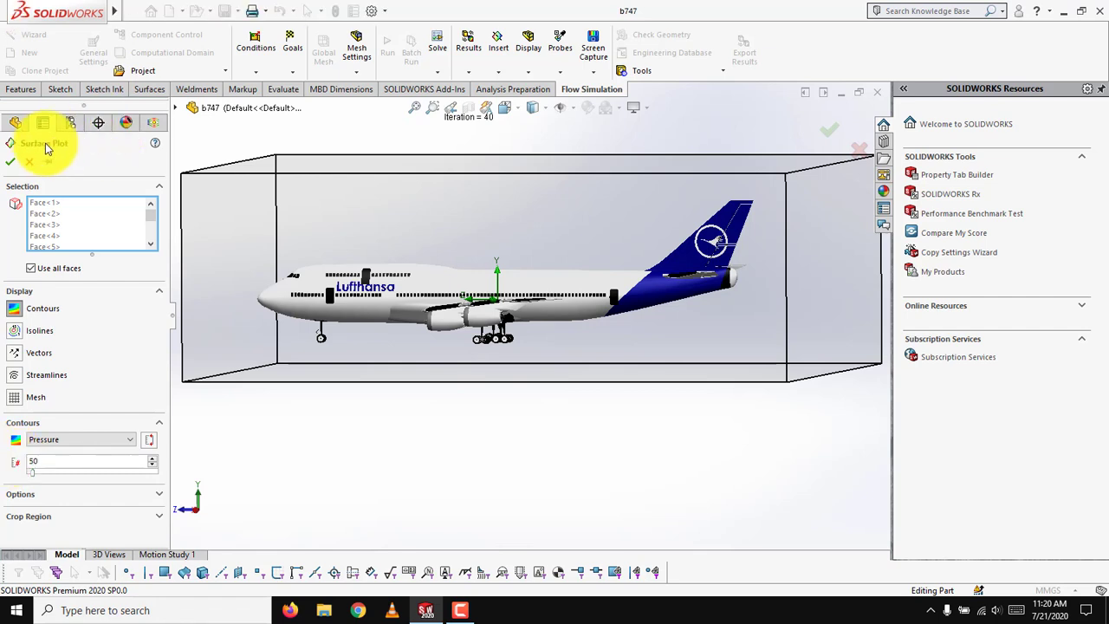
click(11, 163)
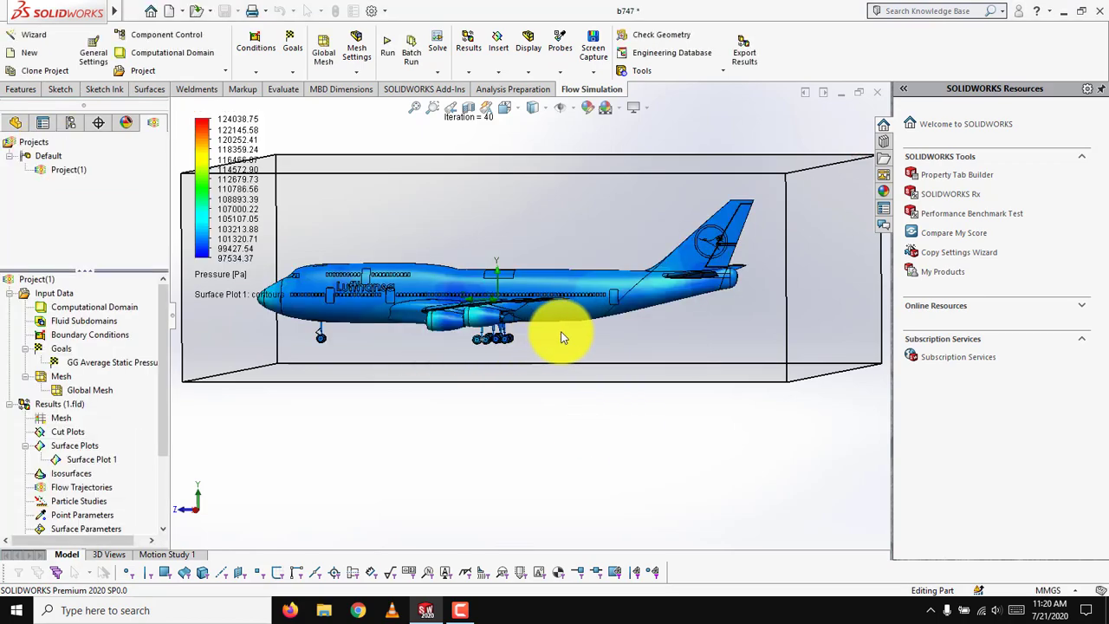
mouse_move(426, 425)
middle_down()
mouse_move(425, 404)
mouse_move(465, 417)
mouse_move(490, 445)
mouse_move(465, 428)
mouse_move(411, 446)
mouse_move(428, 488)
mouse_move(430, 434)
middle_up()
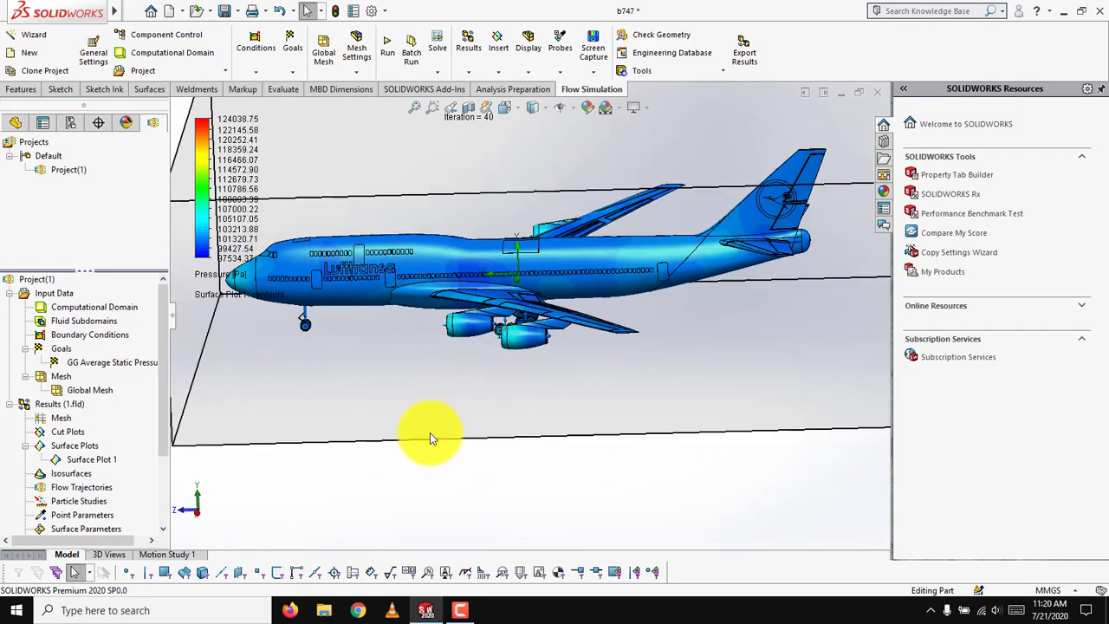
Change the parameter displayed by the aircraft's surface plot to Velocity.
click(222, 276)
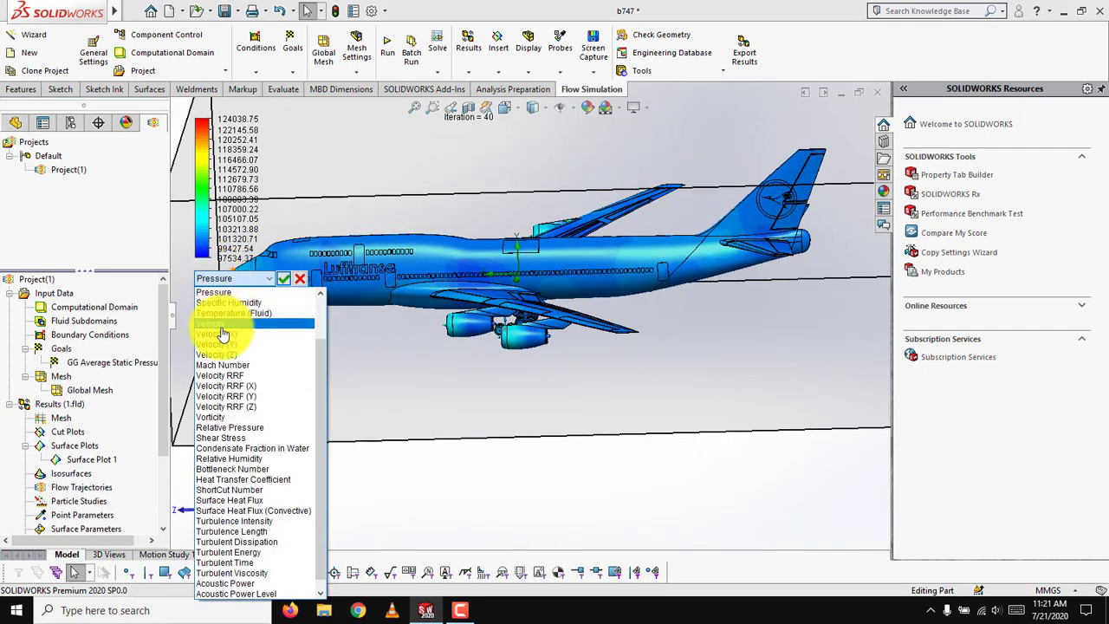
click(223, 324)
click(286, 279)
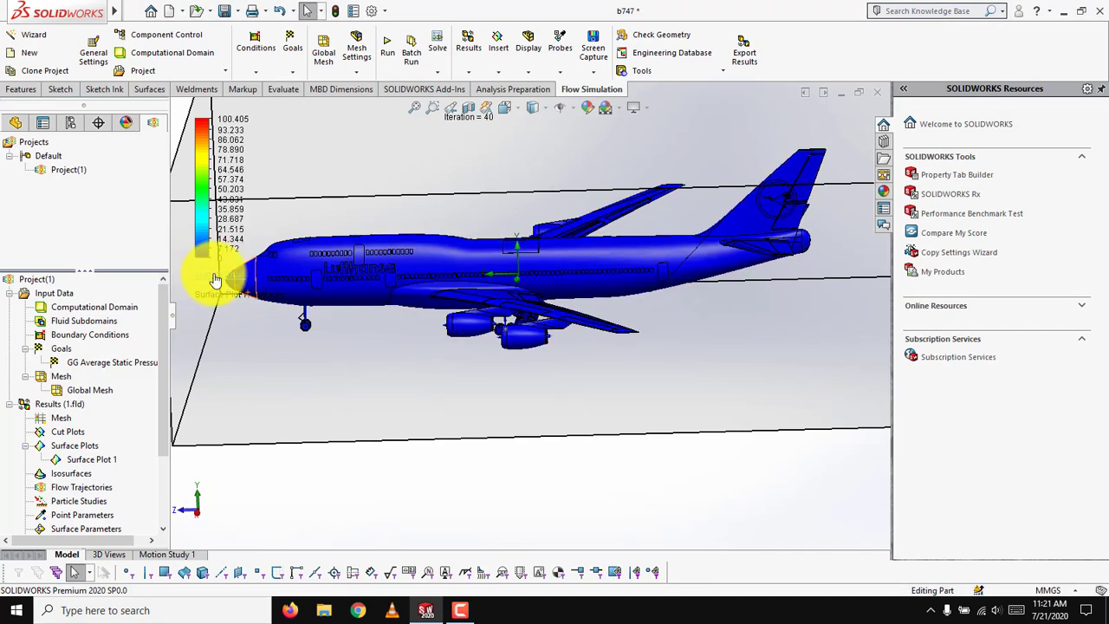
scroll(381, 391, down, 2)
middle_drag(374, 384, 430, 397)
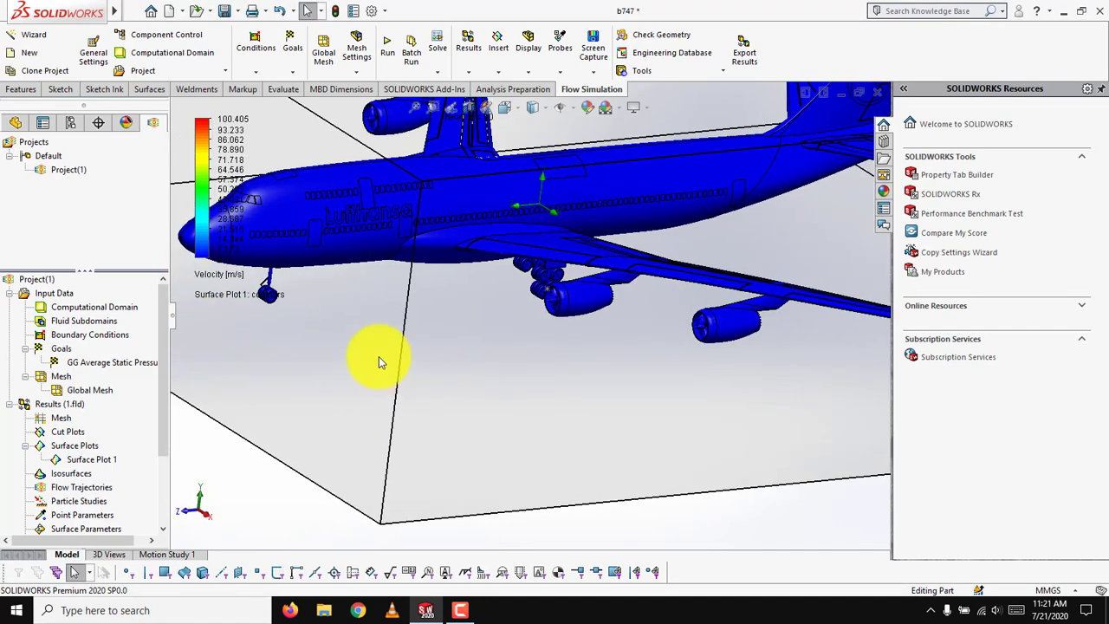
Change the parameter displayed by the aircraft's surface plot to Temperature (Fluid).
click(225, 285)
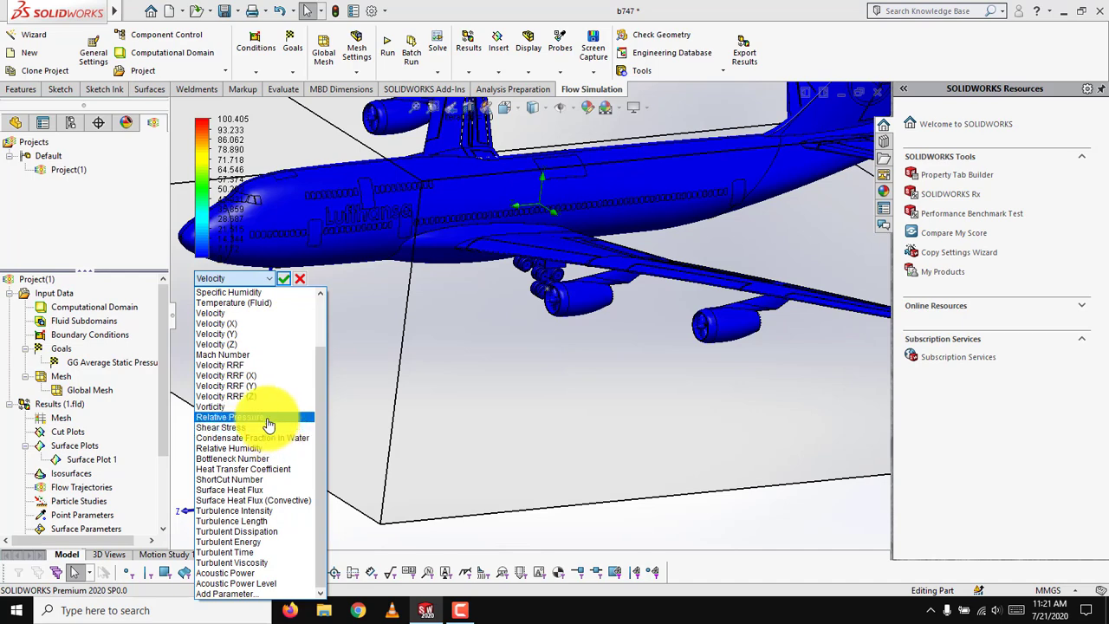
click(263, 301)
click(286, 278)
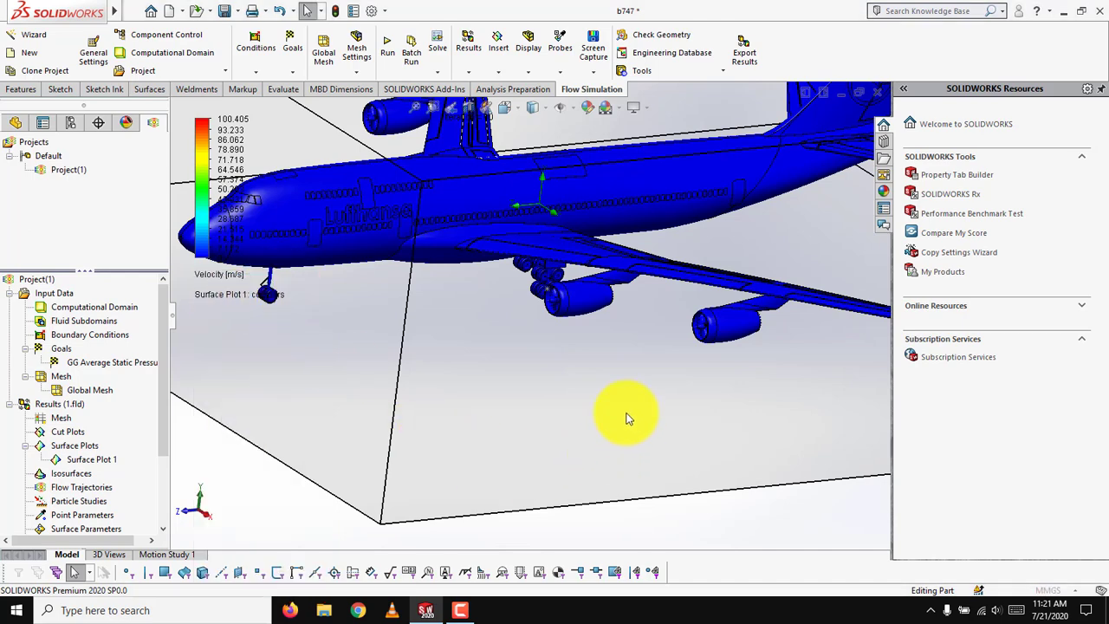
scroll(619, 397, up, 4)
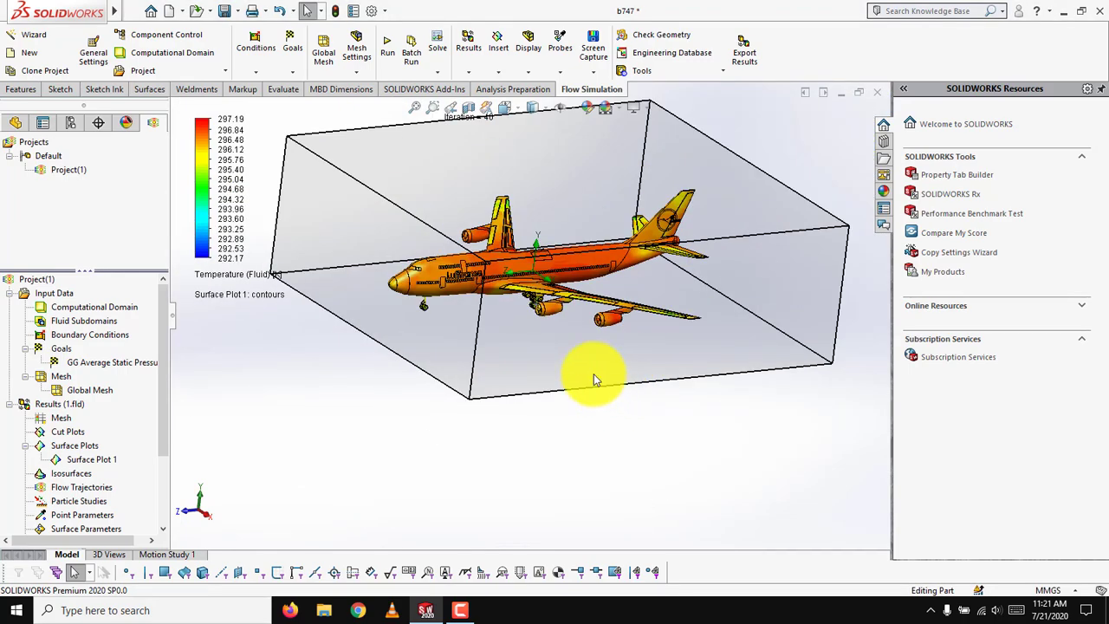
mouse_move(591, 346)
middle_down()
mouse_move(579, 285)
mouse_move(513, 254)
mouse_move(519, 297)
mouse_move(584, 335)
middle_up()
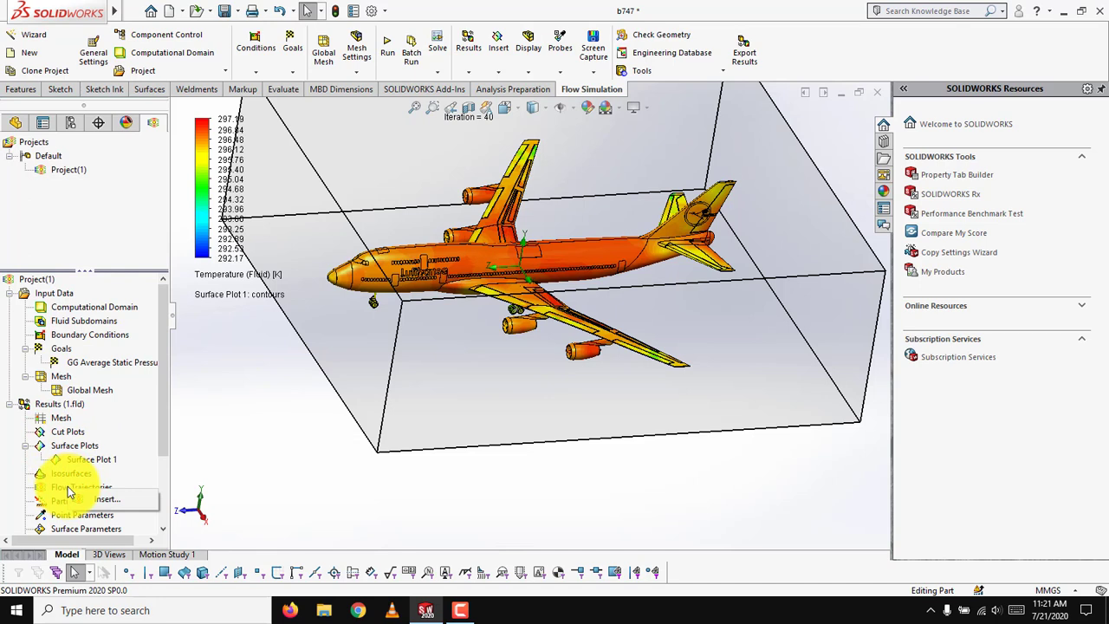
Insert a flow trajectories plot and select all entities of the aircraft as starting points.
click(81, 497)
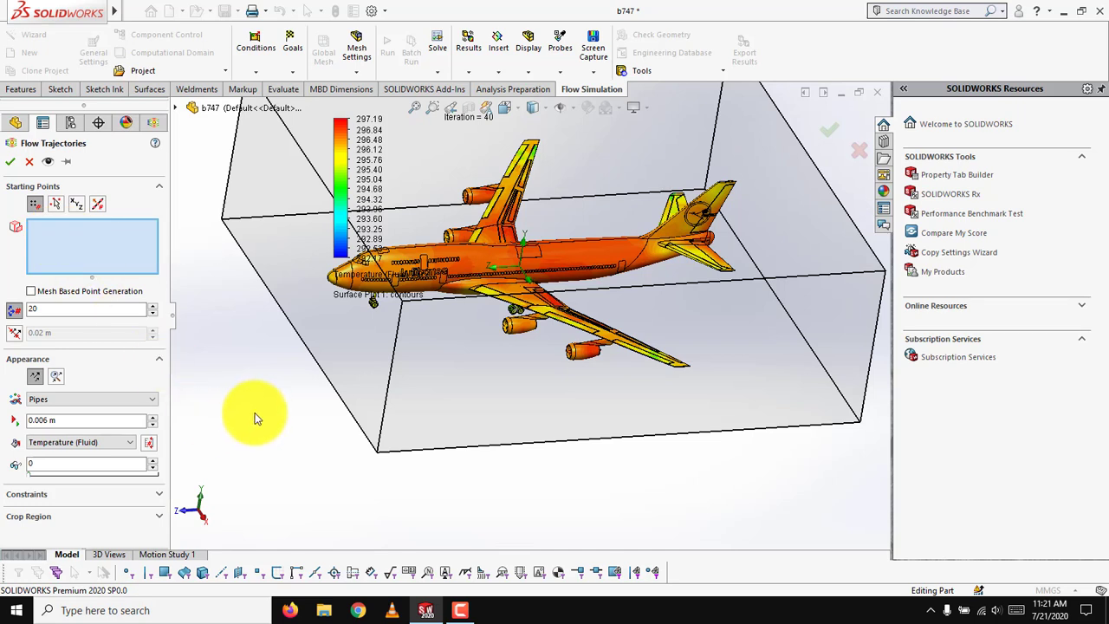
key(ctrl+a)
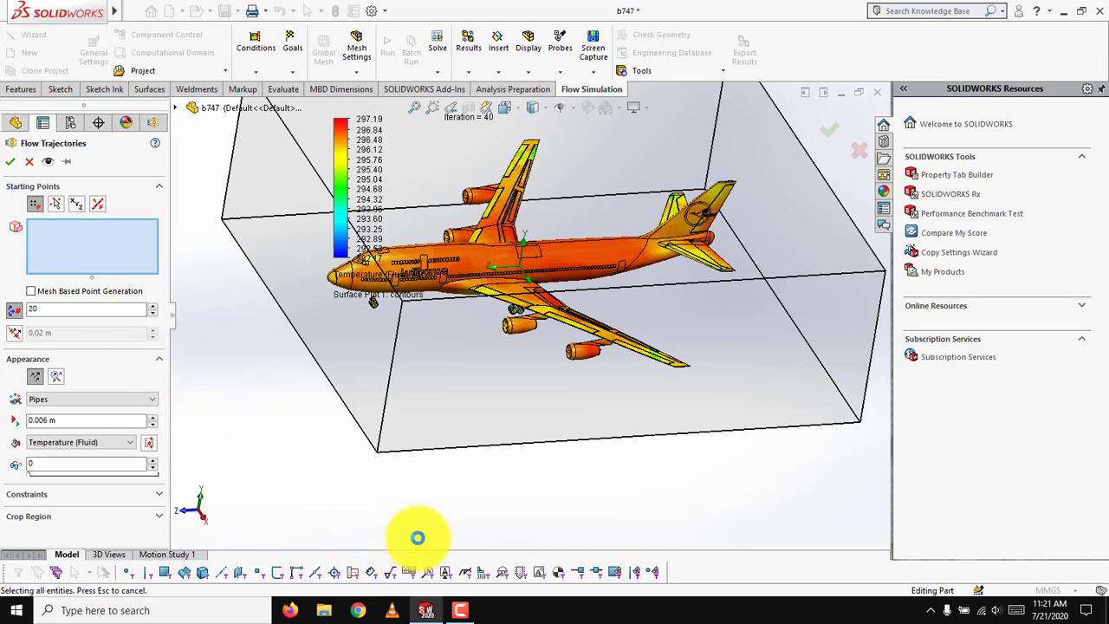
click(462, 609)
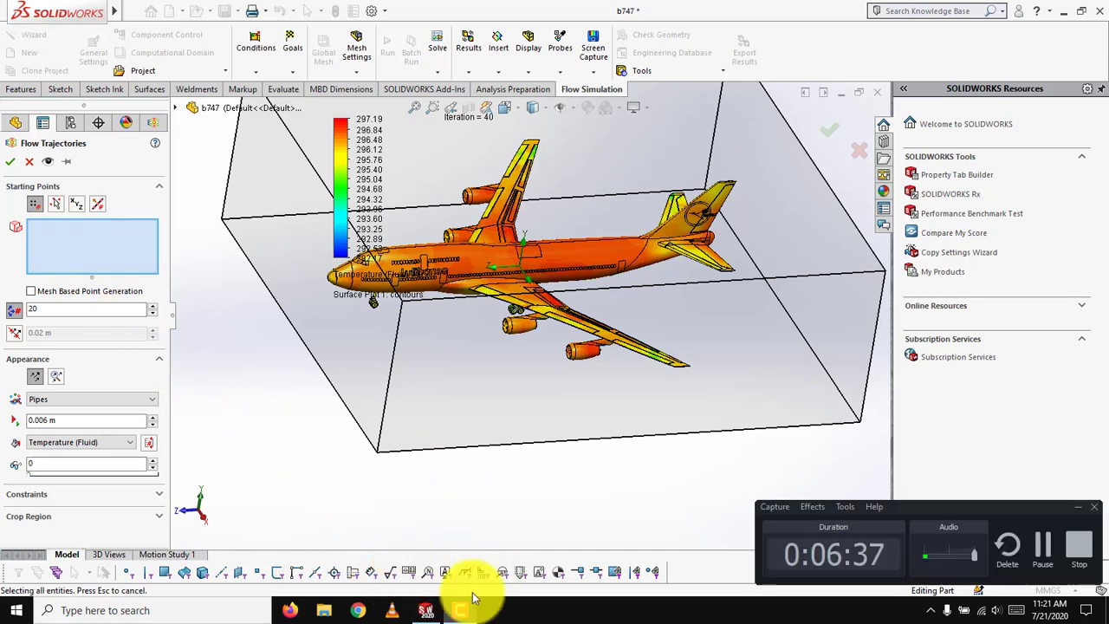
click(1044, 544)
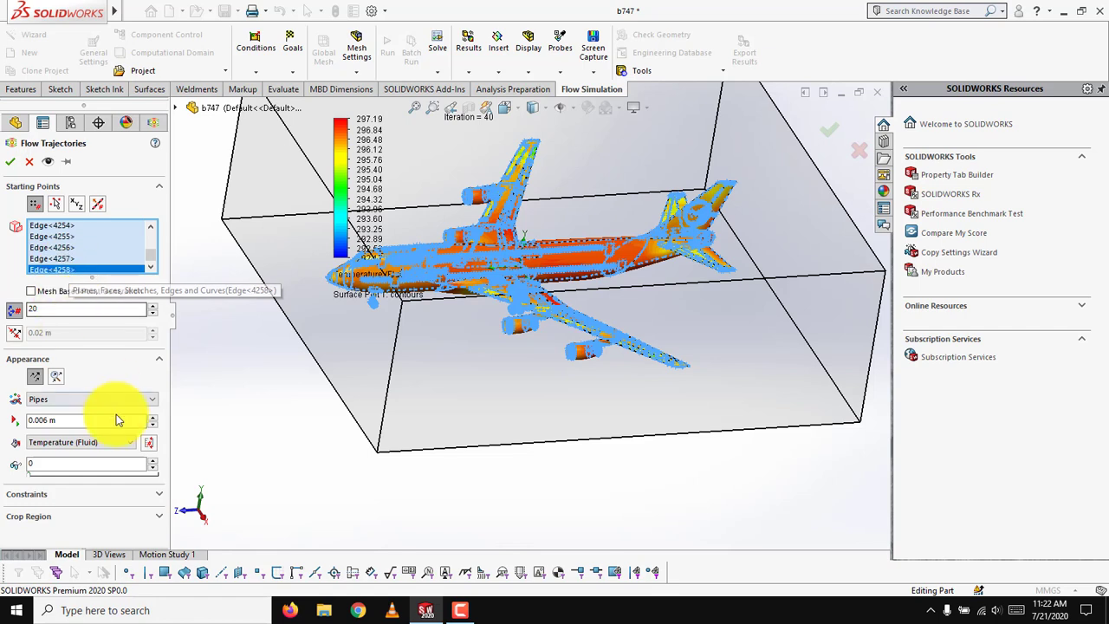
Color the flow trajectories by Pressure and accept the plot to calculate it.
click(83, 443)
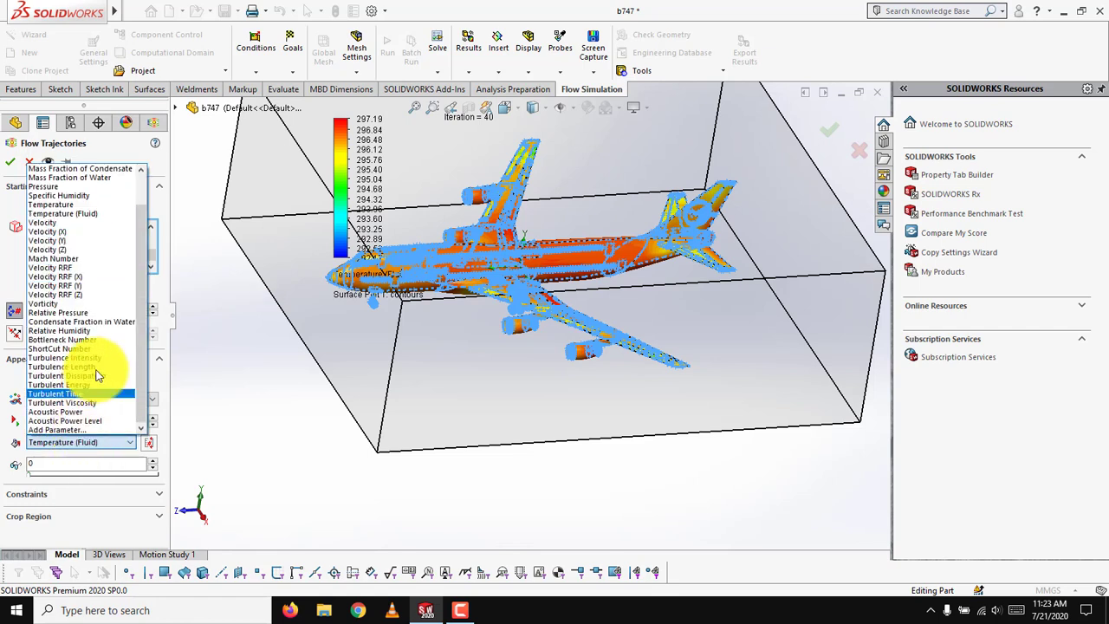
click(100, 185)
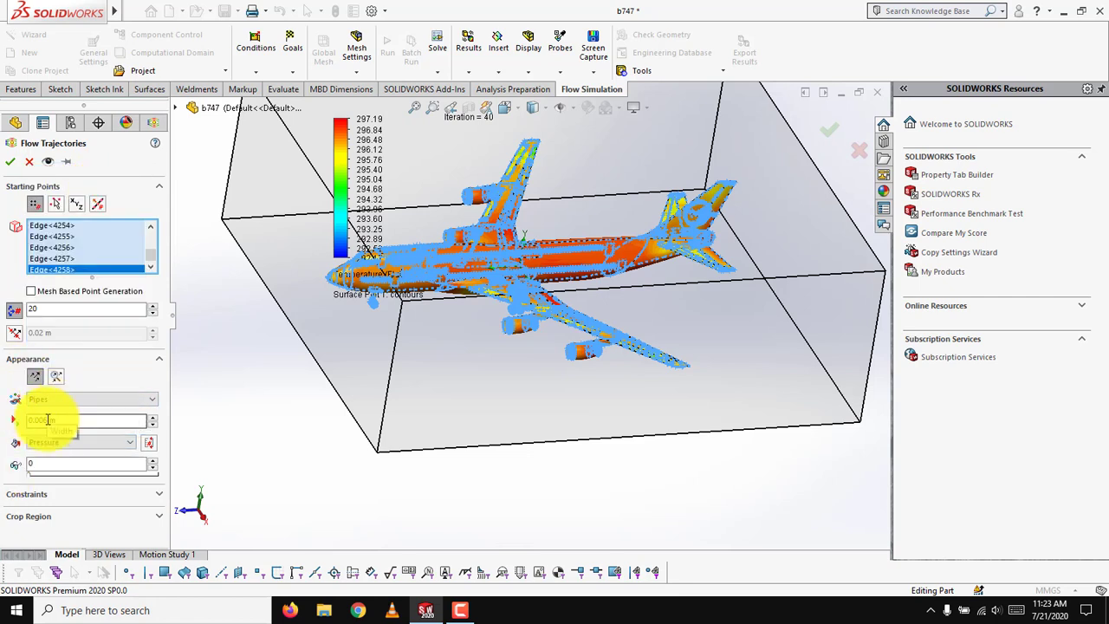
click(10, 162)
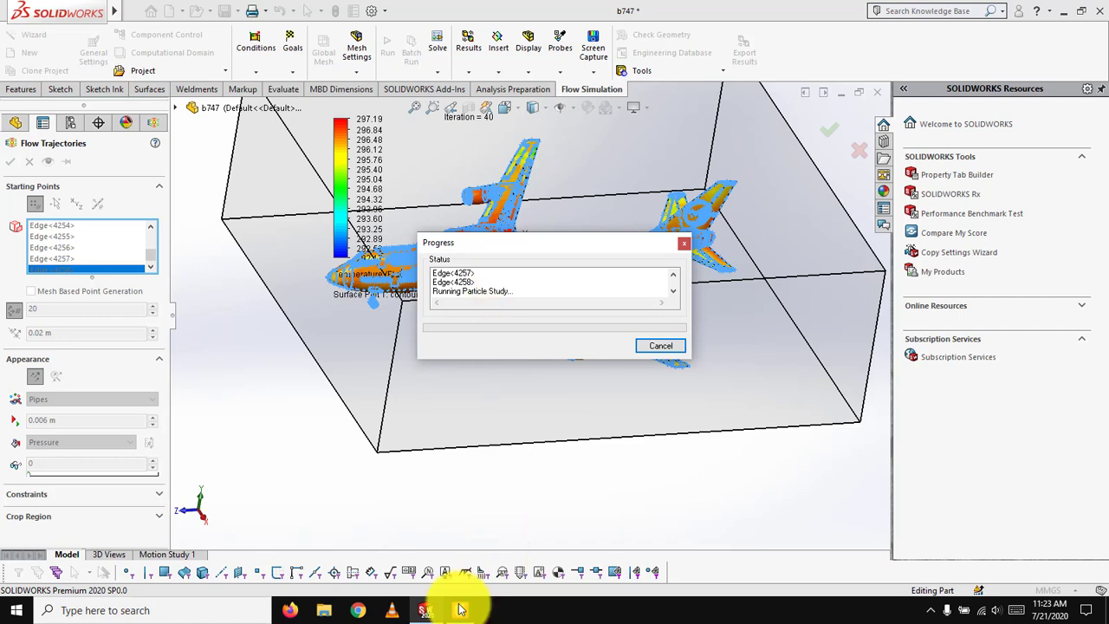
click(459, 610)
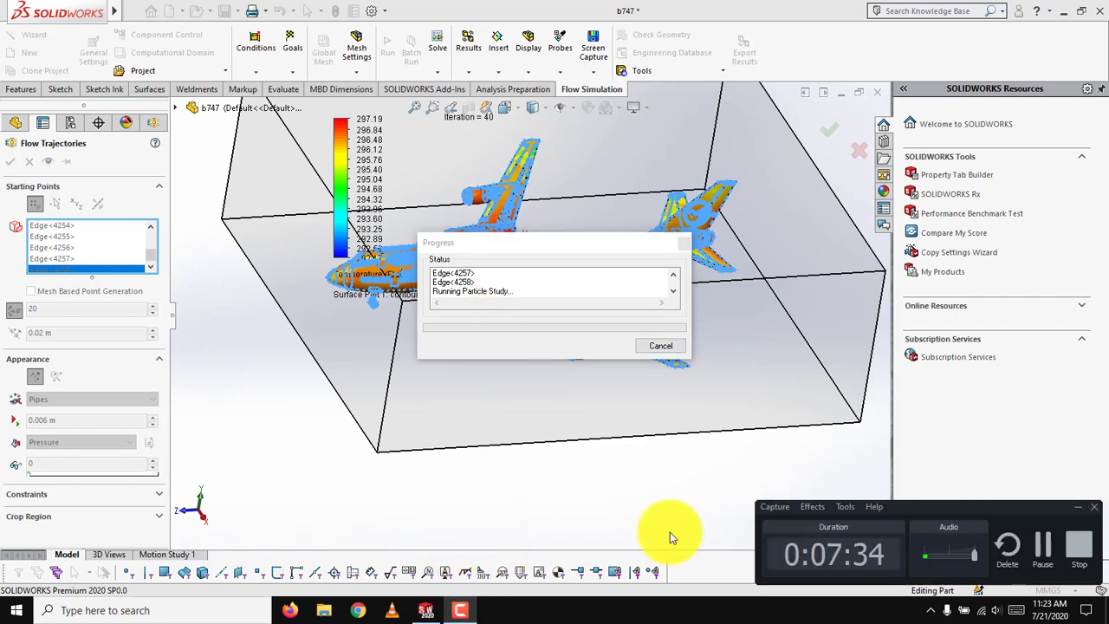
click(1044, 544)
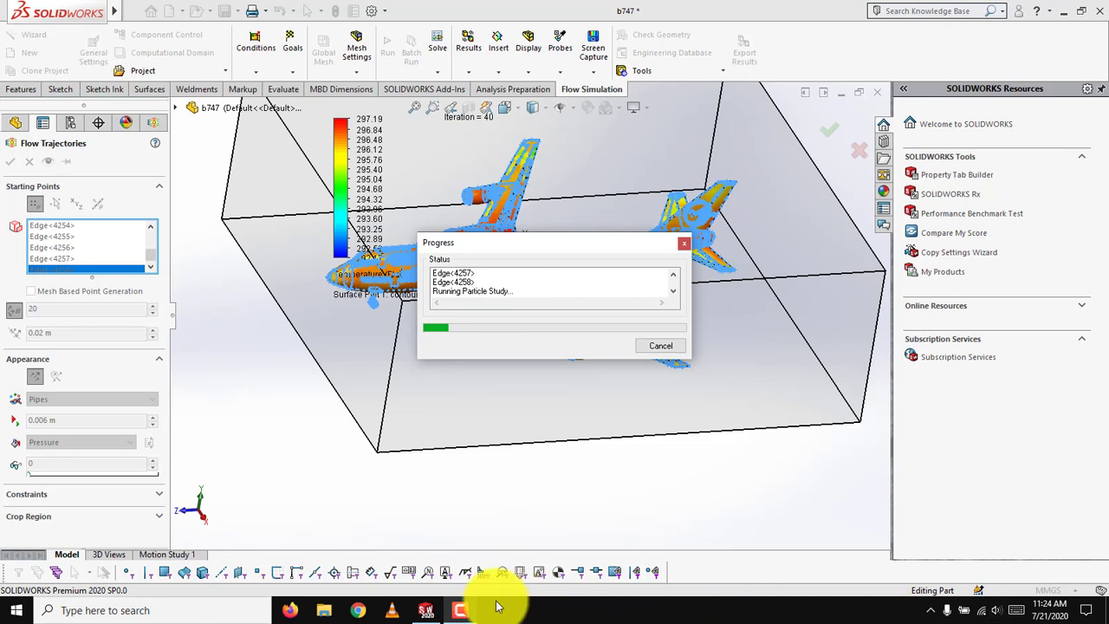
click(459, 610)
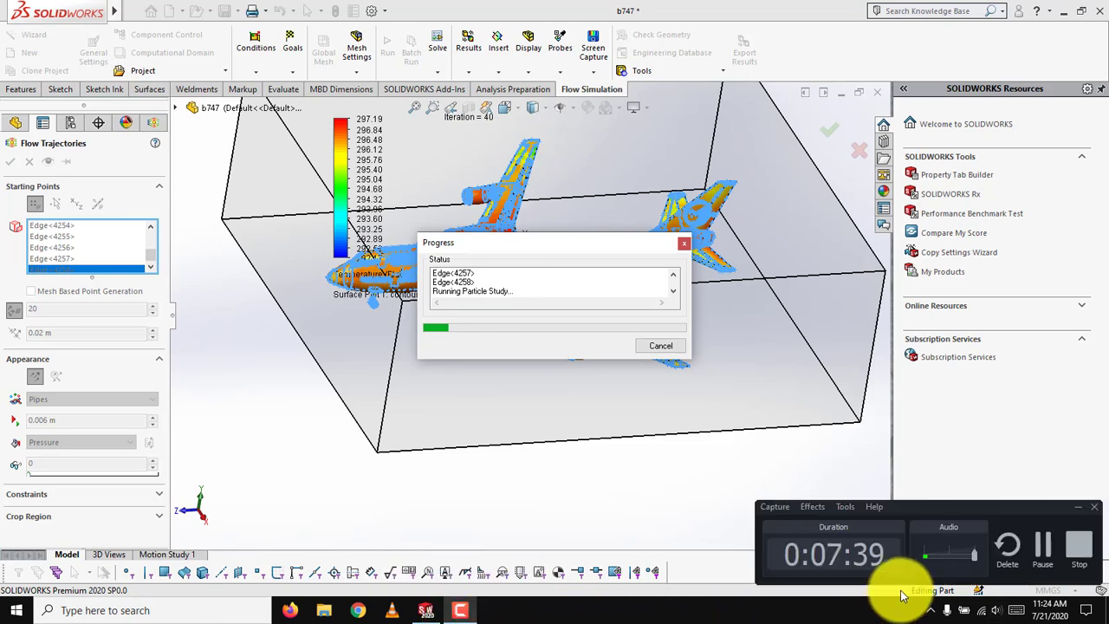
click(1046, 545)
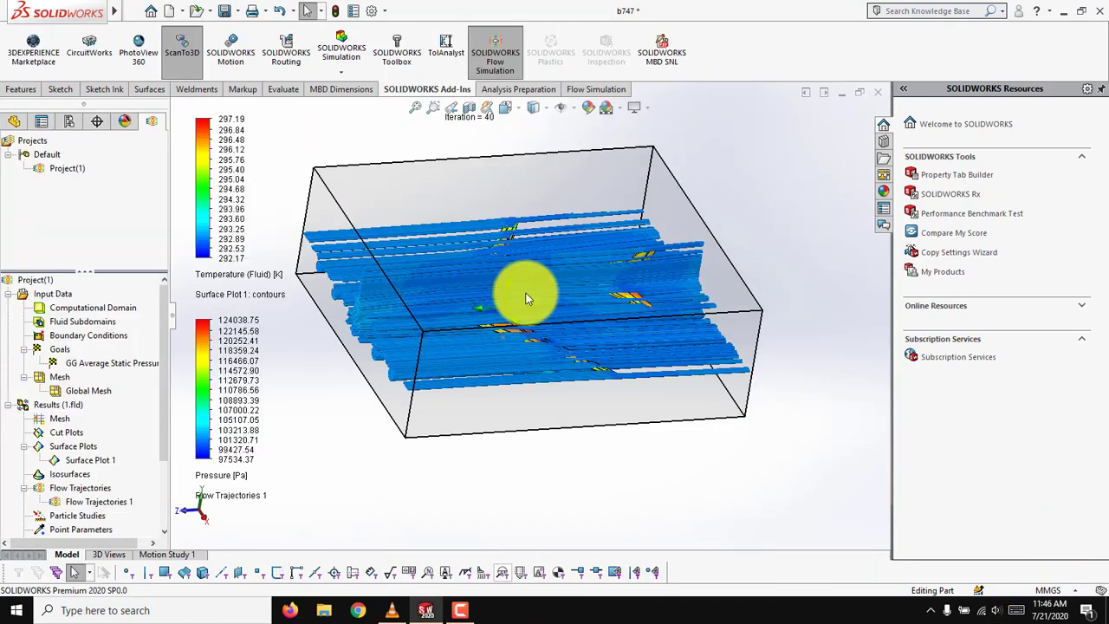
Play the animation of the flow trajectories plot around the aircraft.
scroll(416, 334, down, 5)
middle_drag(462, 403, 438, 446)
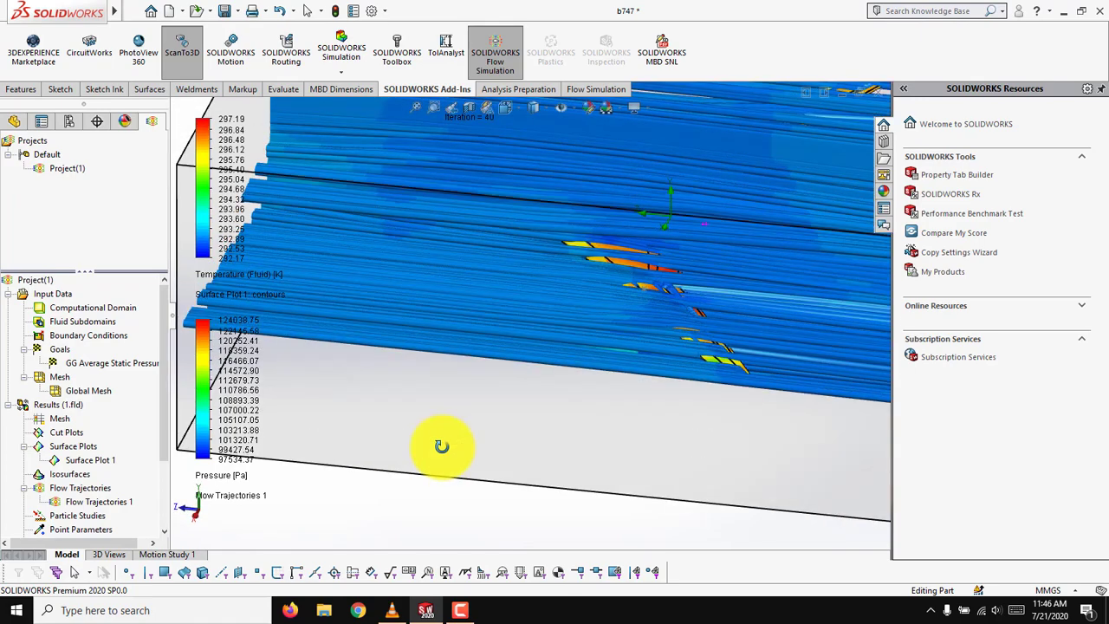
middle_drag(580, 296, 420, 499)
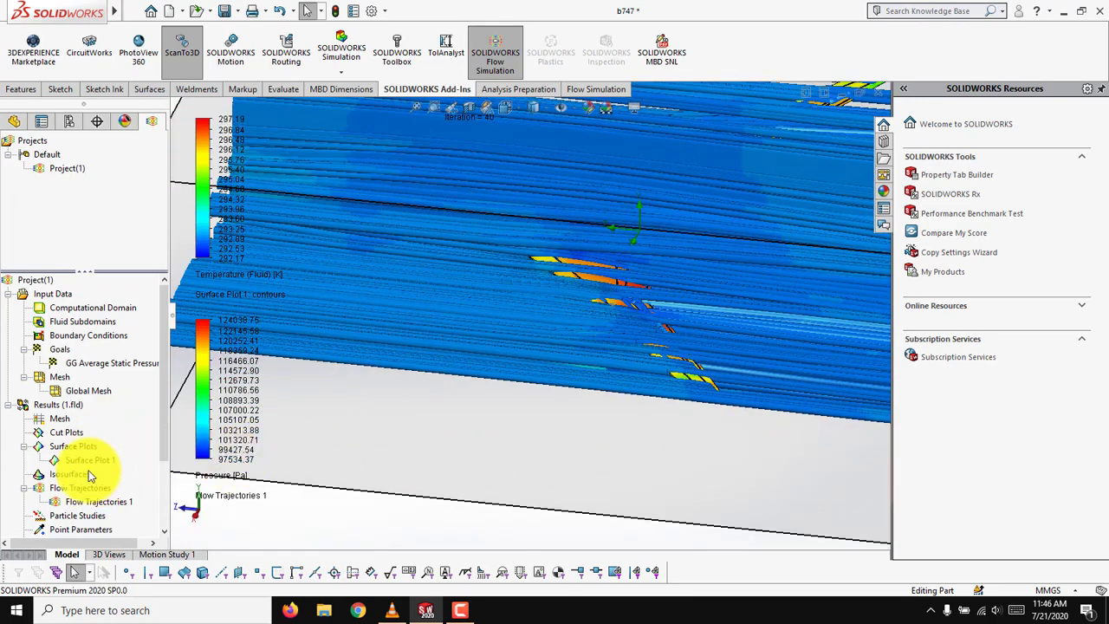
click(82, 503)
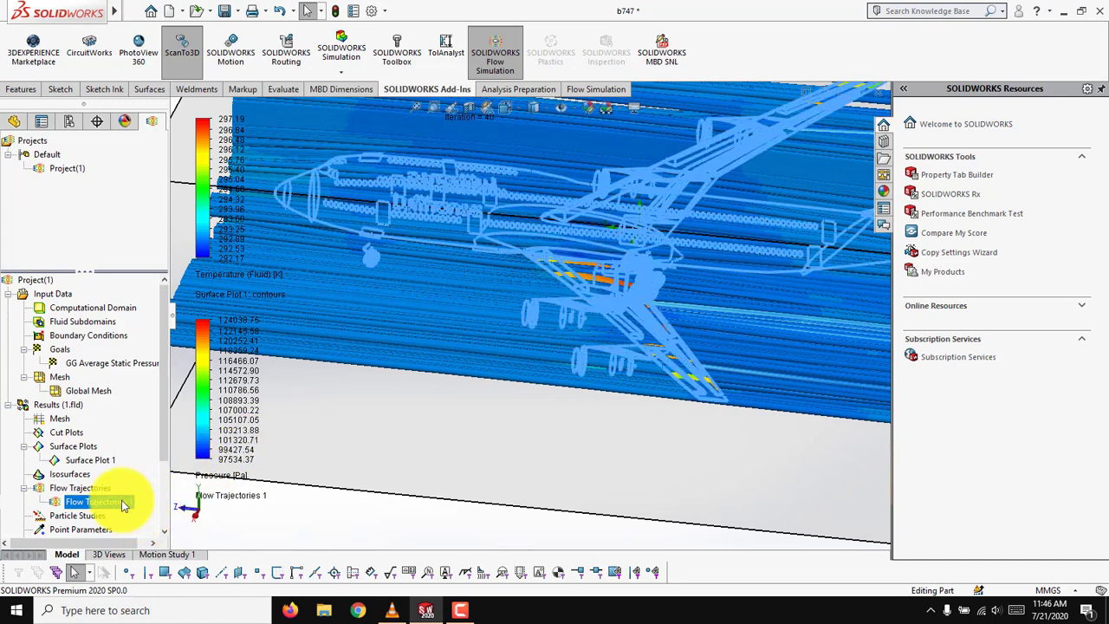
right_click(124, 505)
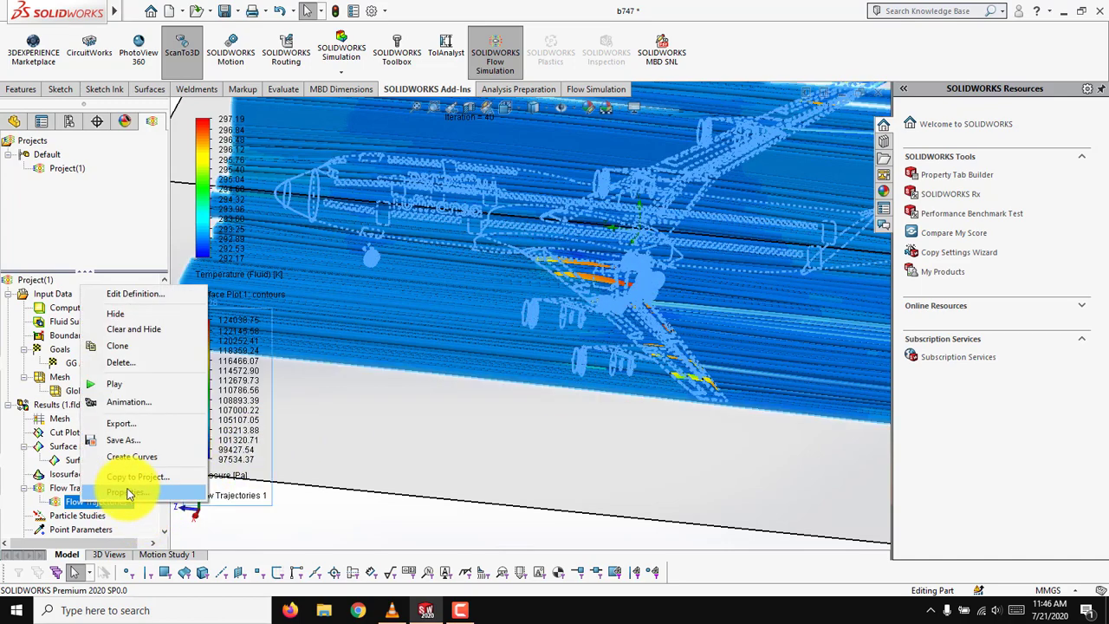
click(144, 386)
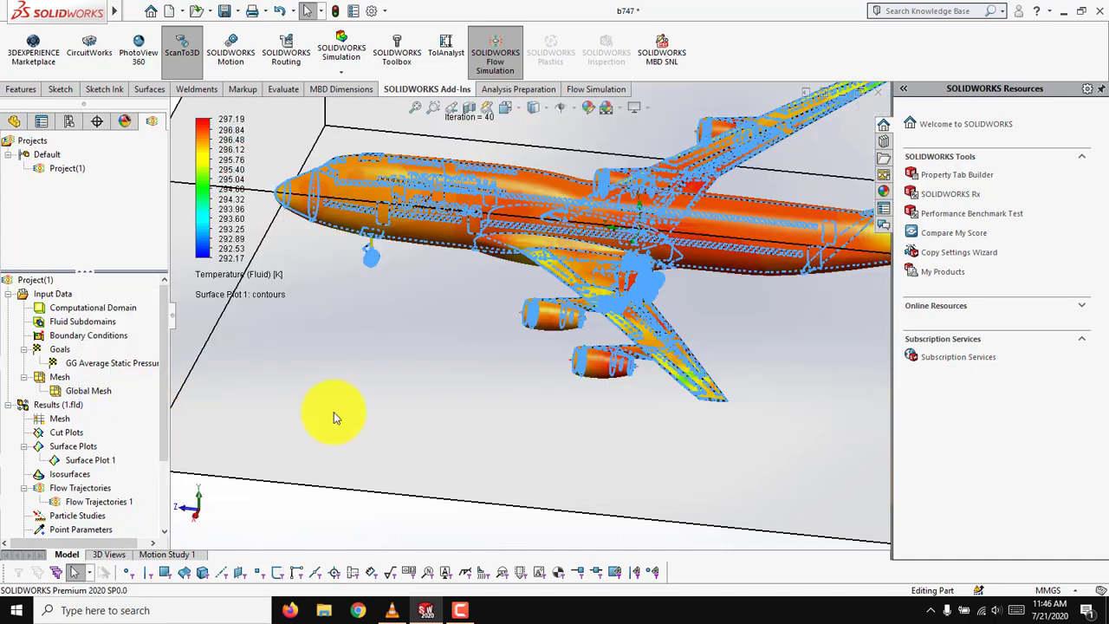
Change the parameter displayed by the animated flow trajectories to Temperature.
scroll(685, 398, up, 1)
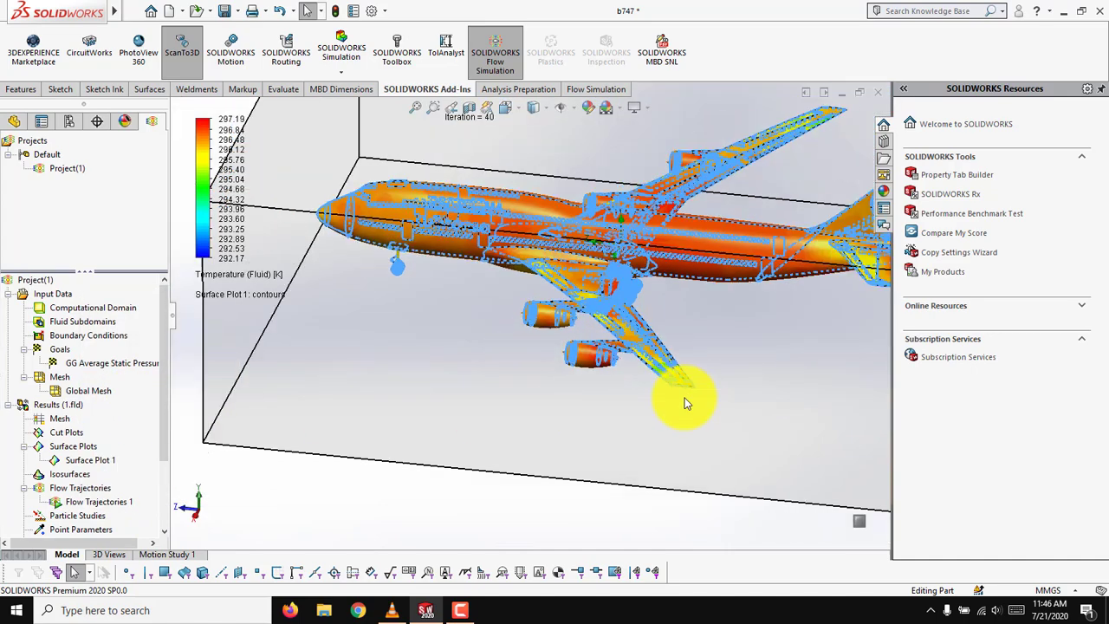
scroll(635, 387, up, 1)
middle_drag(634, 392, 556, 324)
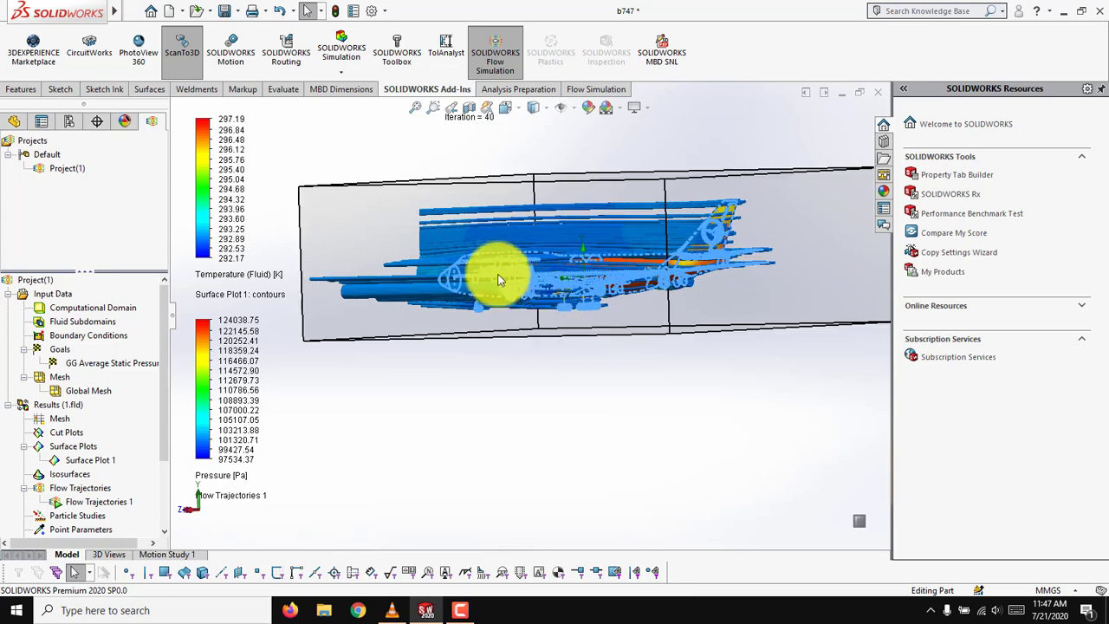
scroll(490, 255, down, 3)
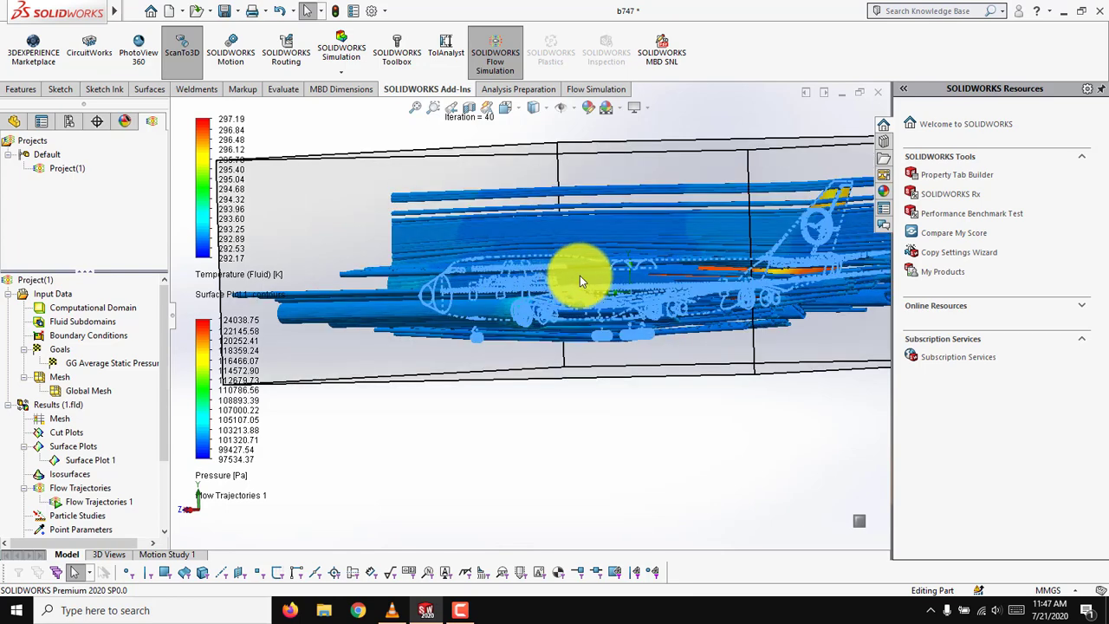
scroll(658, 297, down, 2)
middle_drag(632, 309, 733, 364)
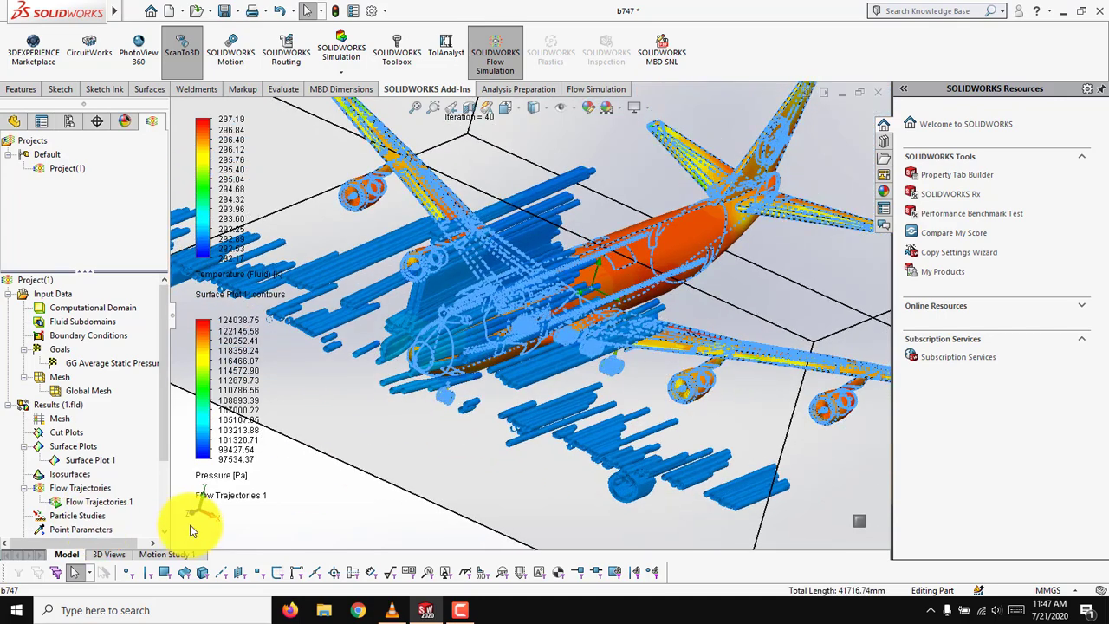
click(226, 476)
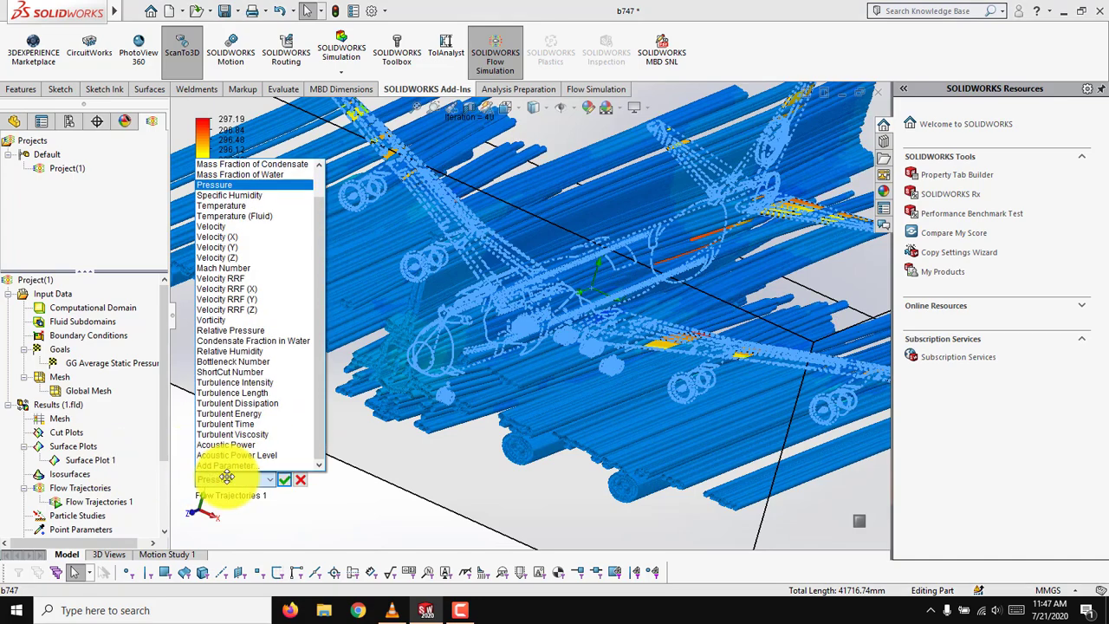
click(232, 209)
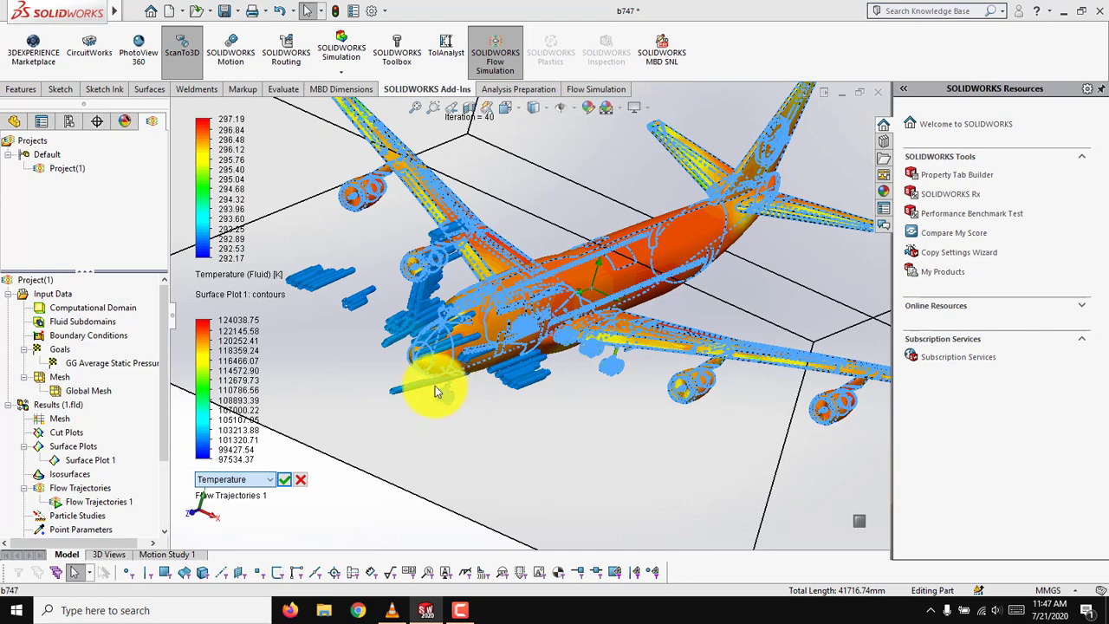
click(284, 480)
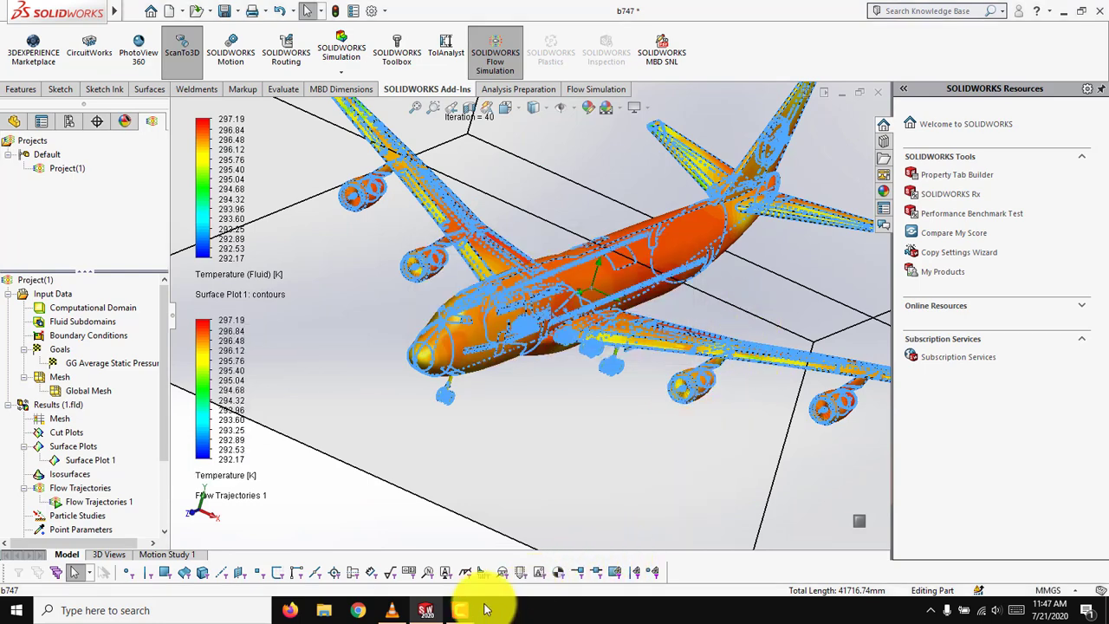
Examine the animated temperature trajectories around the aircraft's nose, wings and tail from several angles.
scroll(570, 409, down, 3)
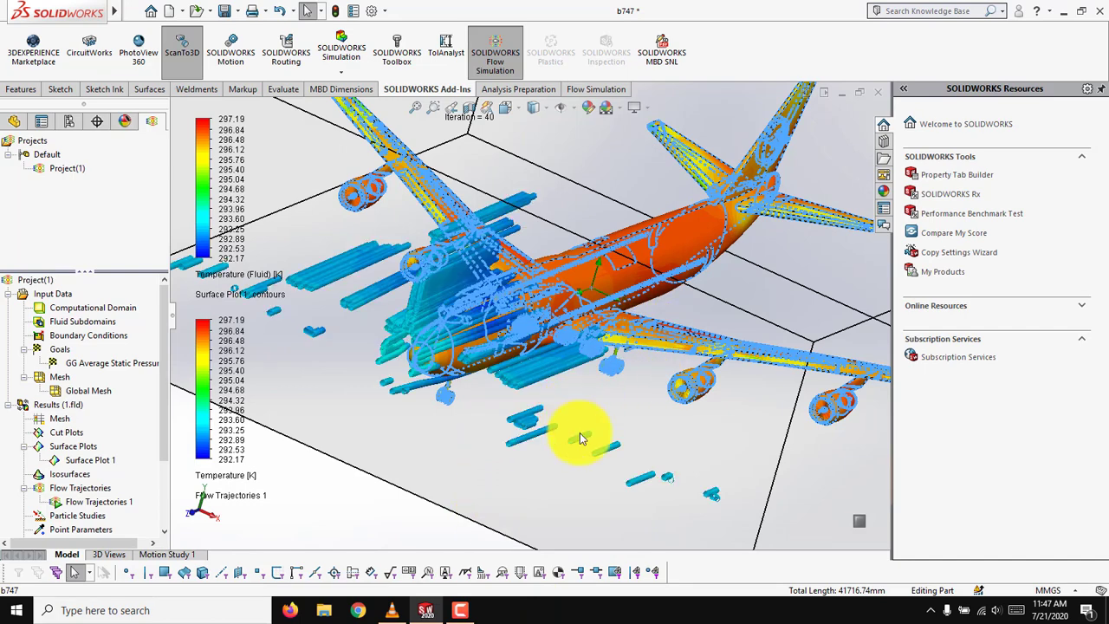
middle_drag(574, 441, 524, 349)
scroll(524, 347, up, 6)
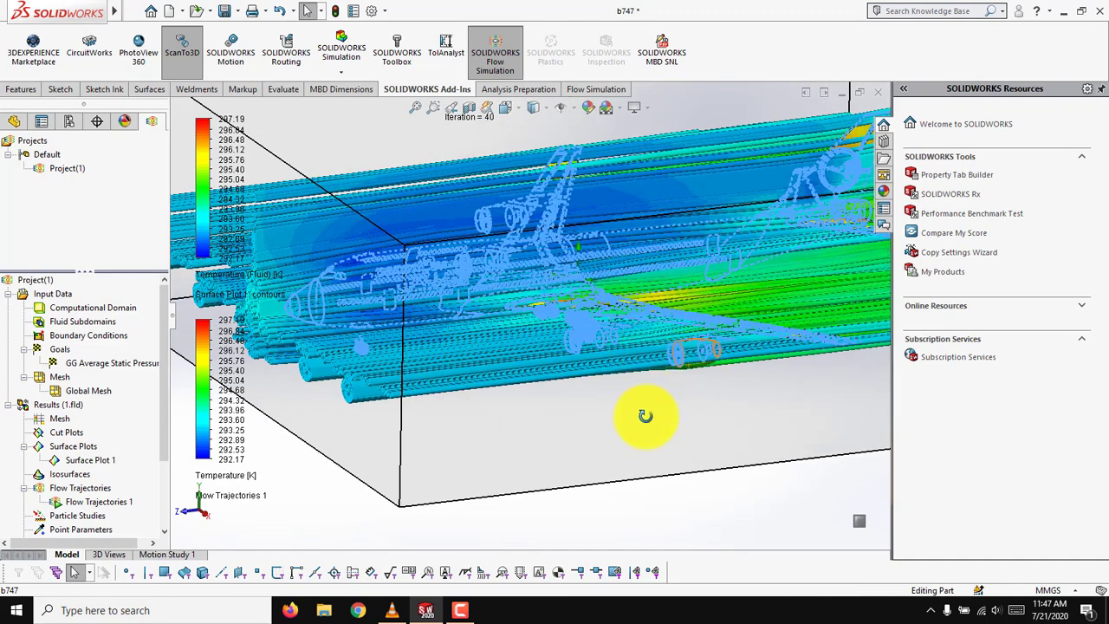
middle_drag(645, 416, 632, 433)
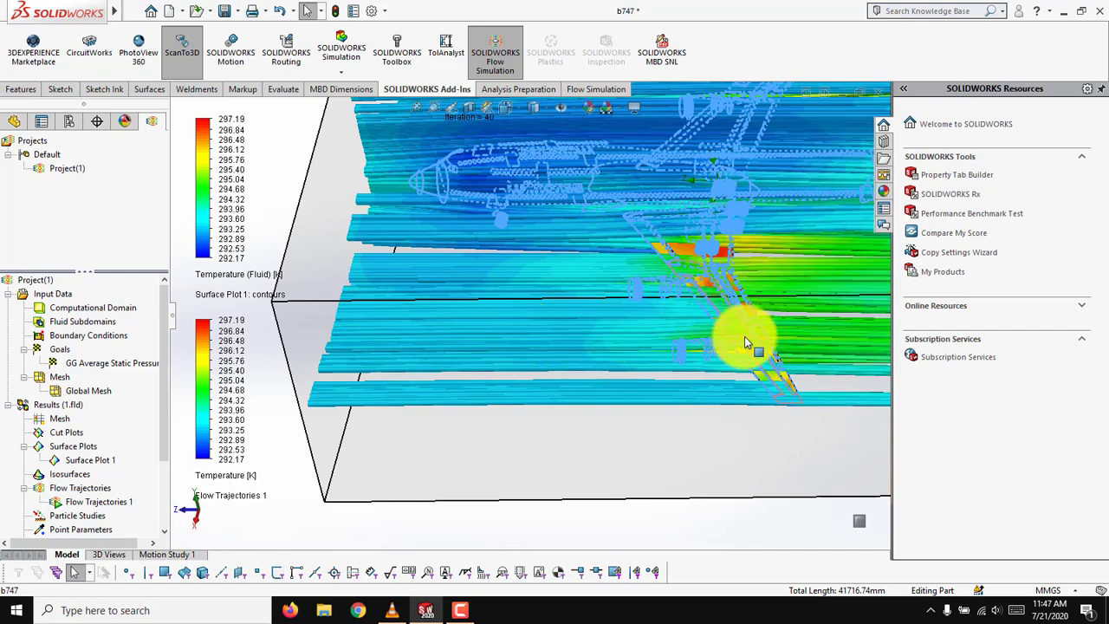
middle_drag(744, 336, 743, 375)
scroll(743, 376, up, 1)
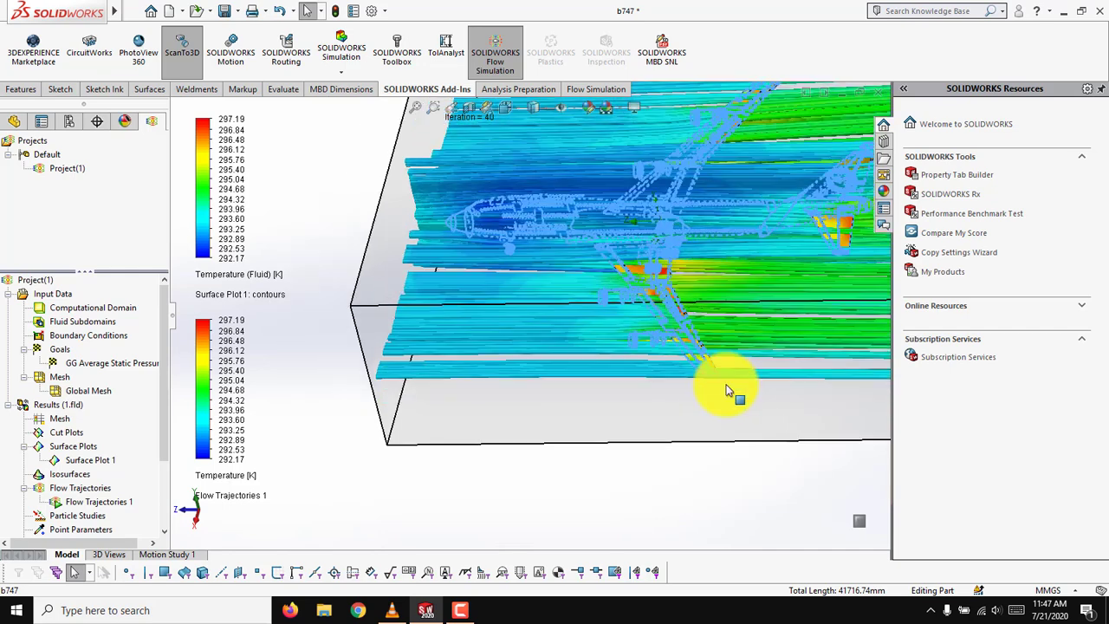
scroll(661, 465, up, 1)
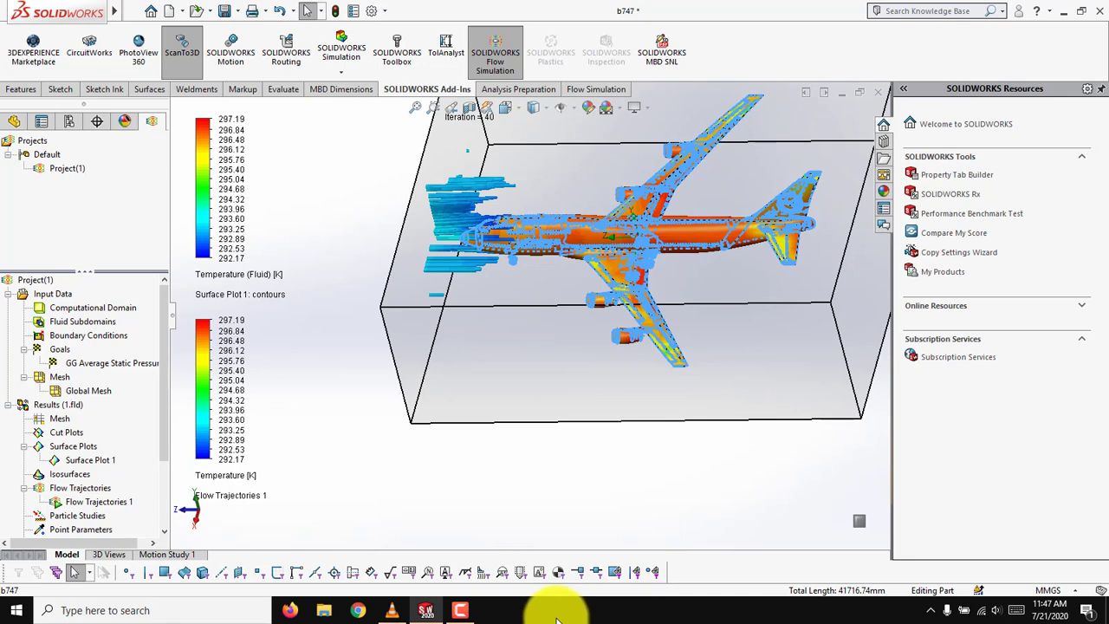